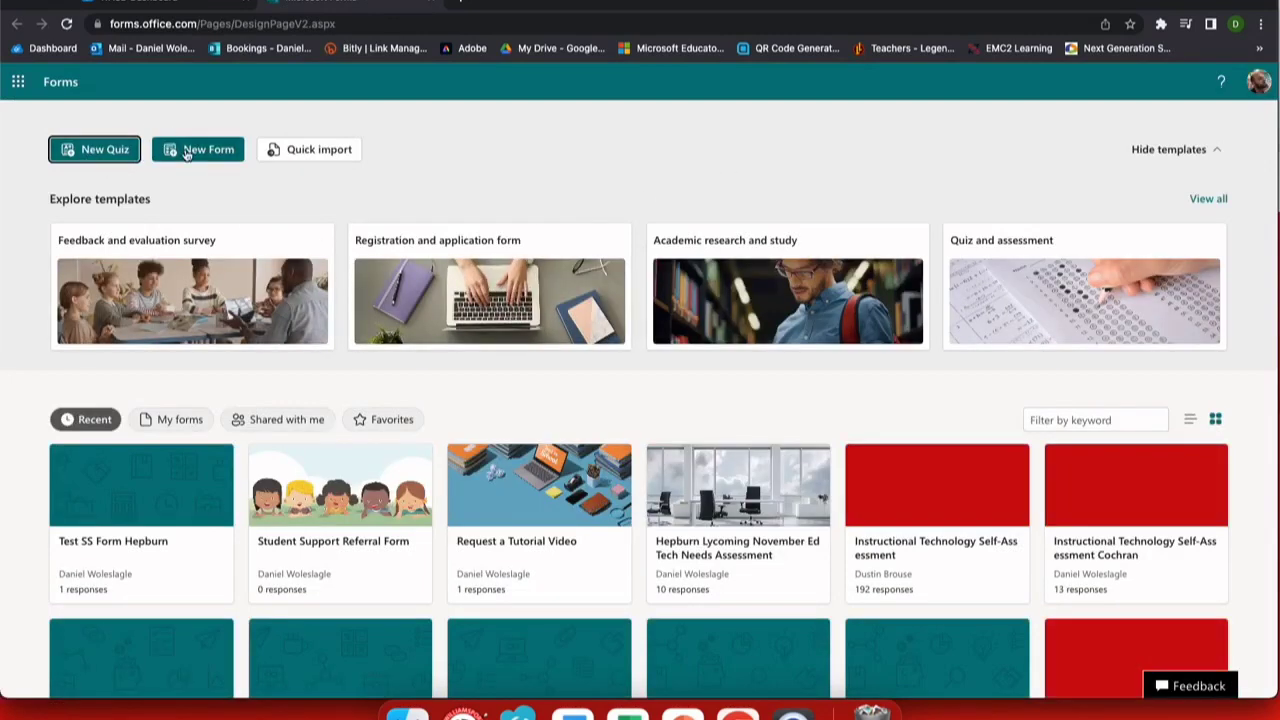
Look at the file import dialog, and browse the forms under My forms, Shared with me, Favorites and Recent.
left_click(316, 152)
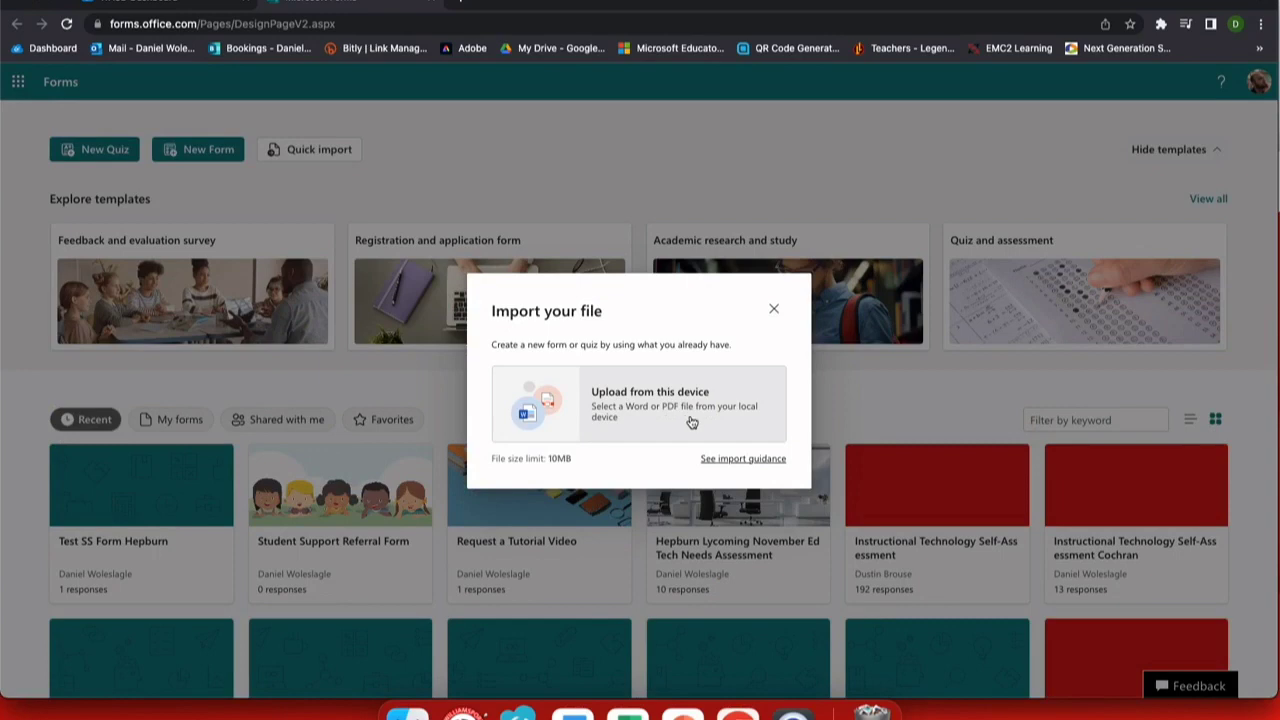
left_click(773, 308)
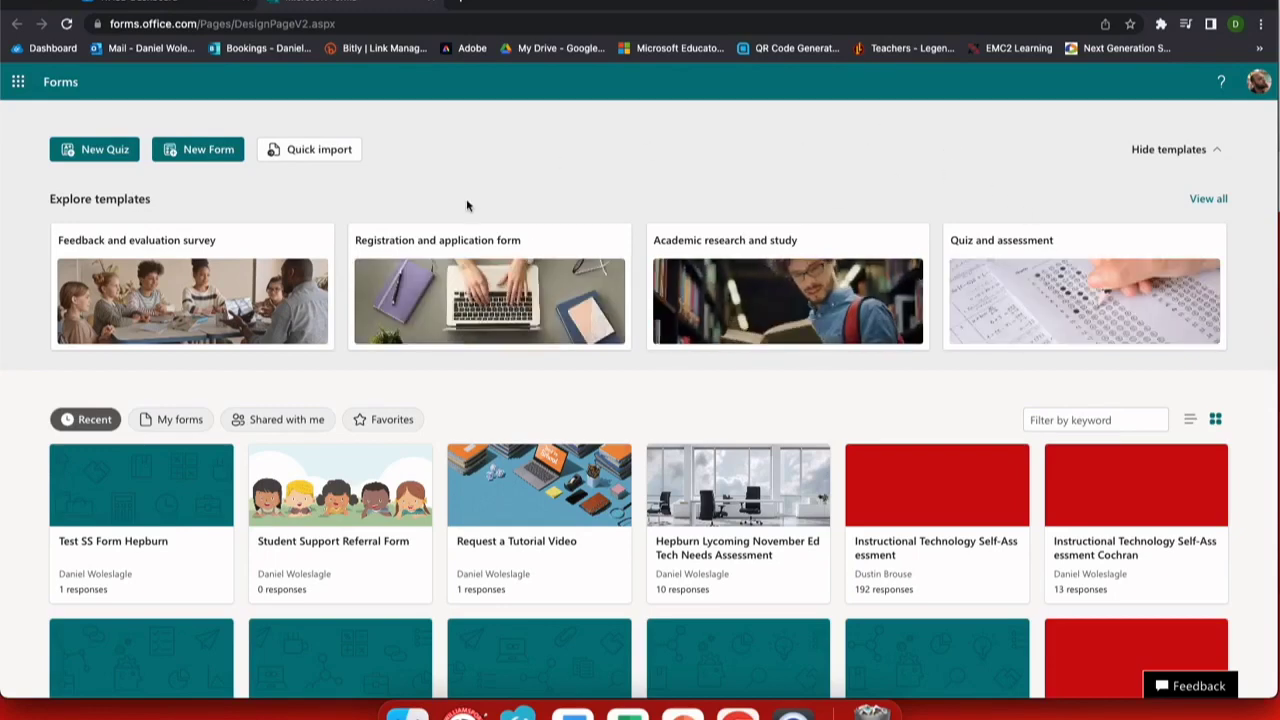
scroll(460, 365, "down", 3)
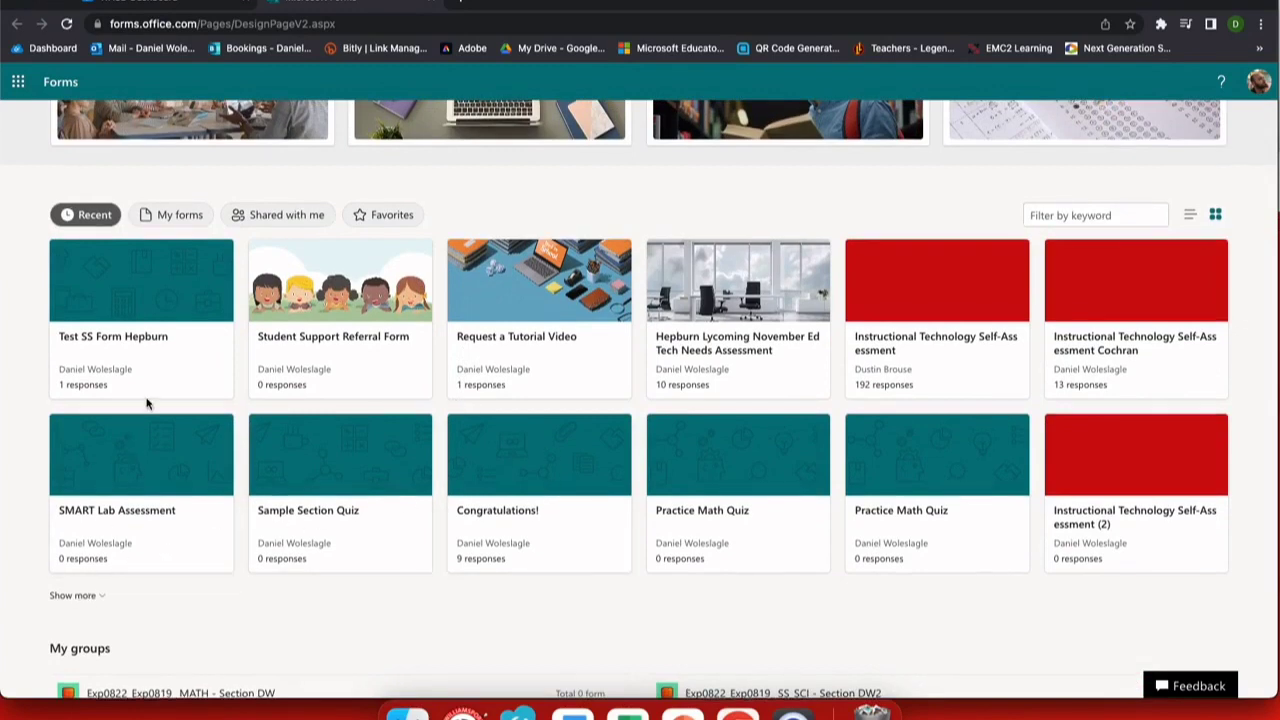
scroll(148, 403, "up", 2)
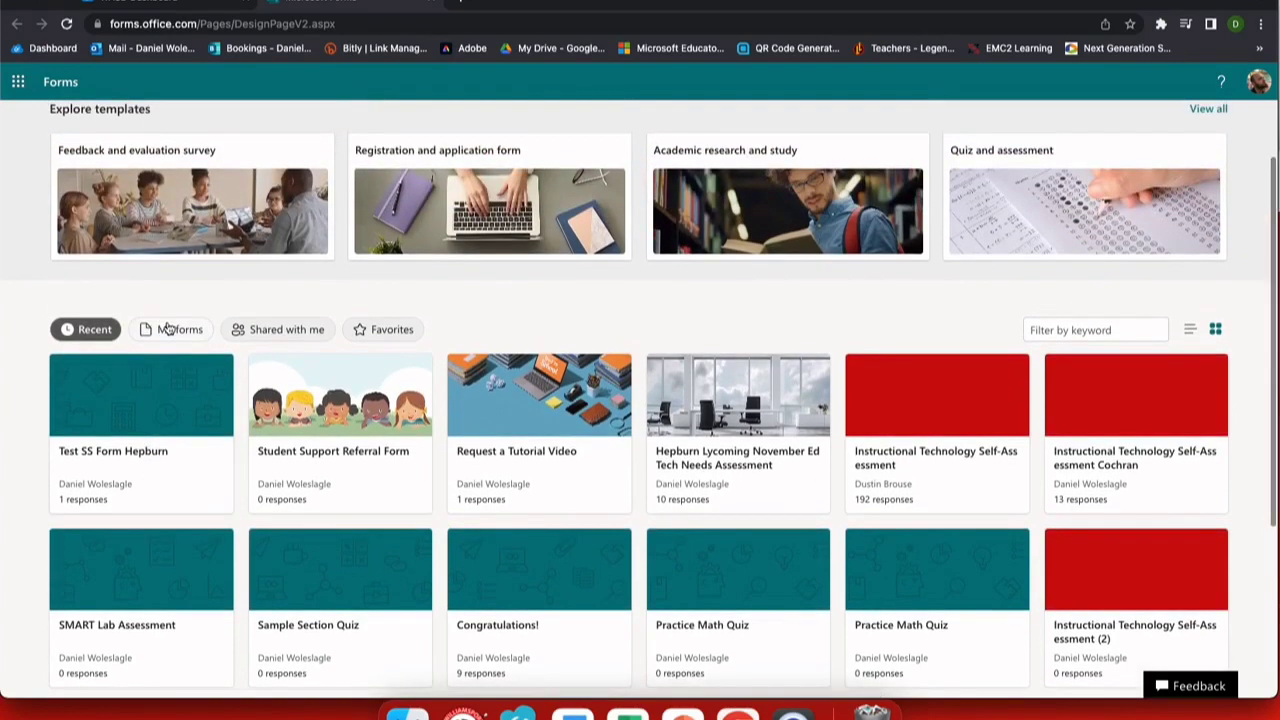
left_click(167, 329)
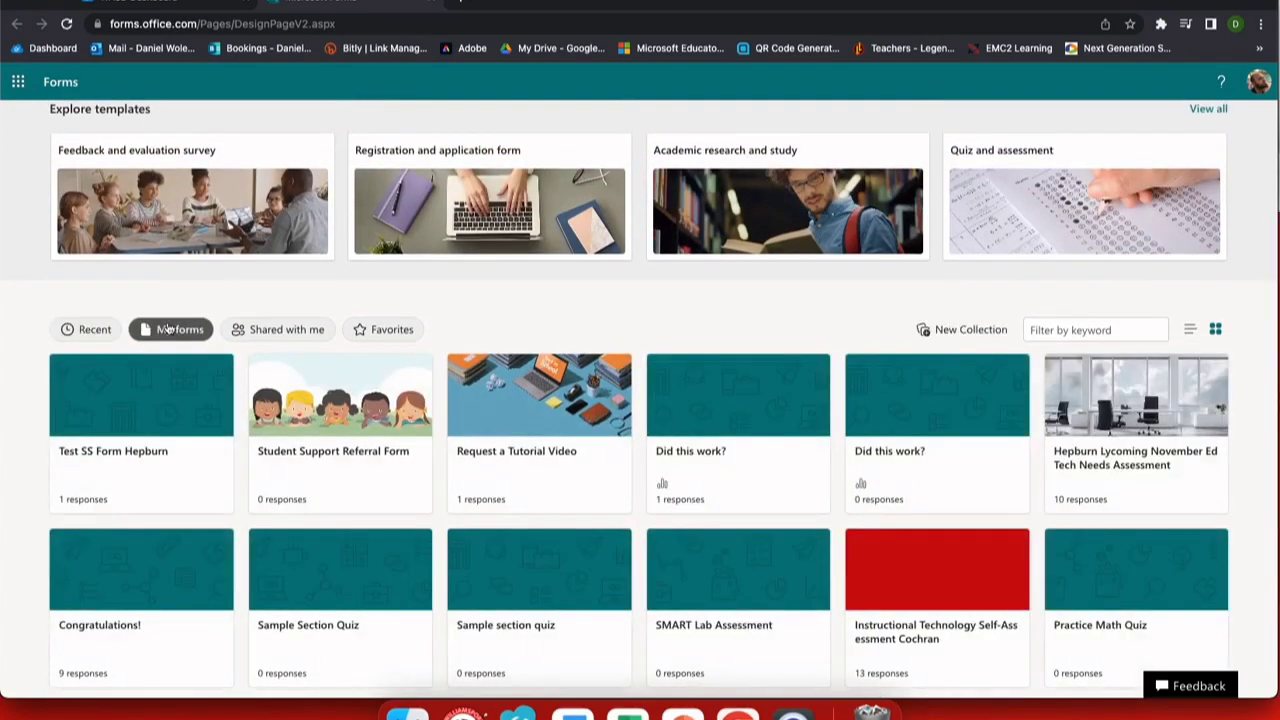
left_click(287, 331)
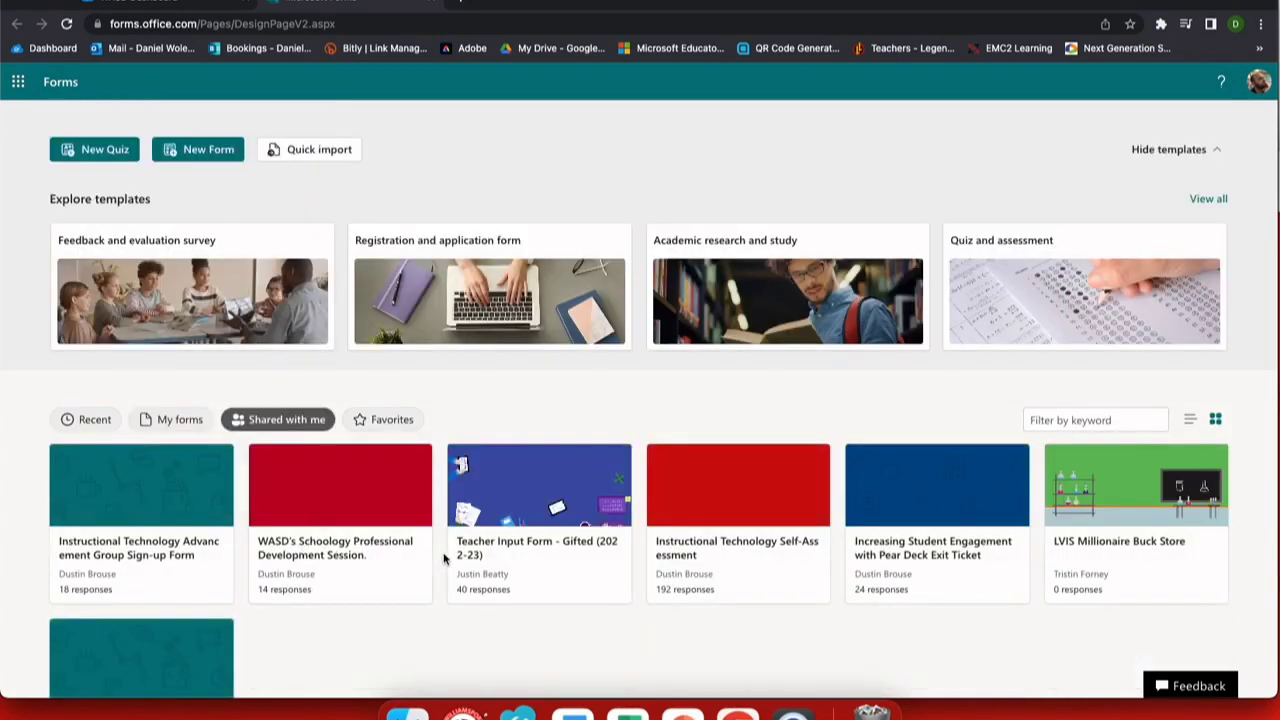
left_click(398, 424)
left_click(95, 419)
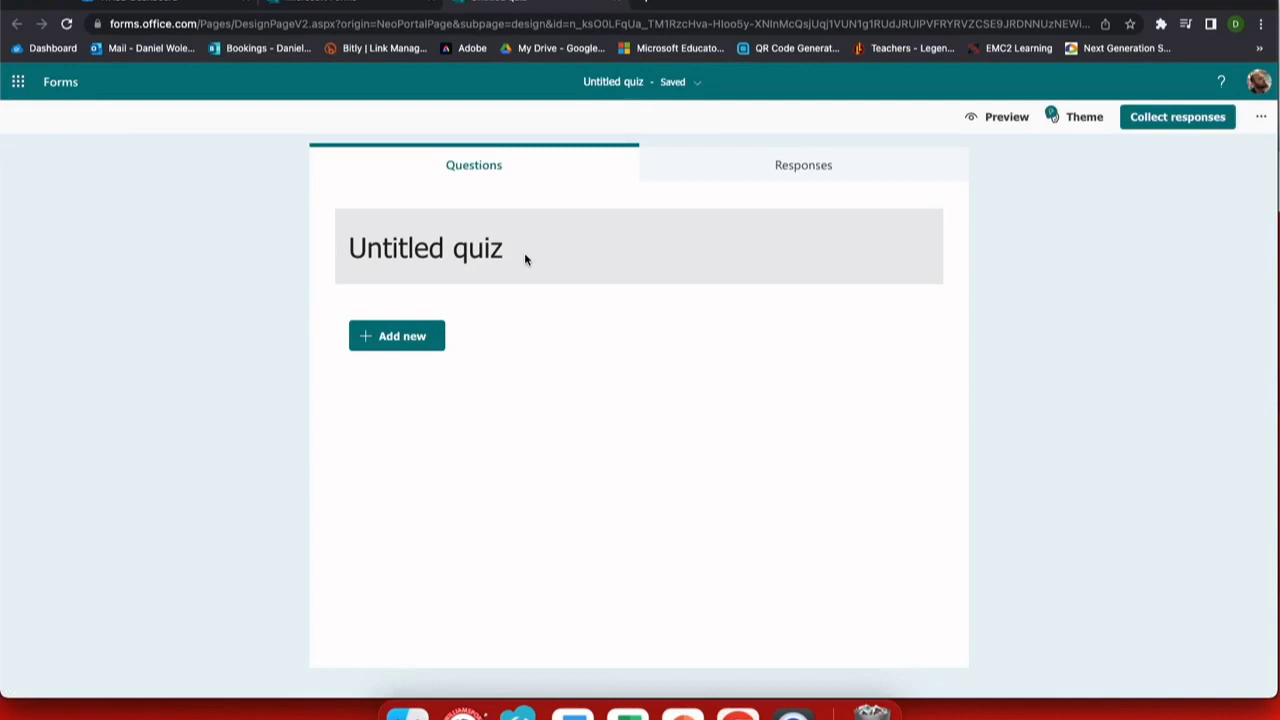
Title the new quiz "New Quiz" and give it the description "Test quiz for PD".
left_click(524, 253)
type("Ne")
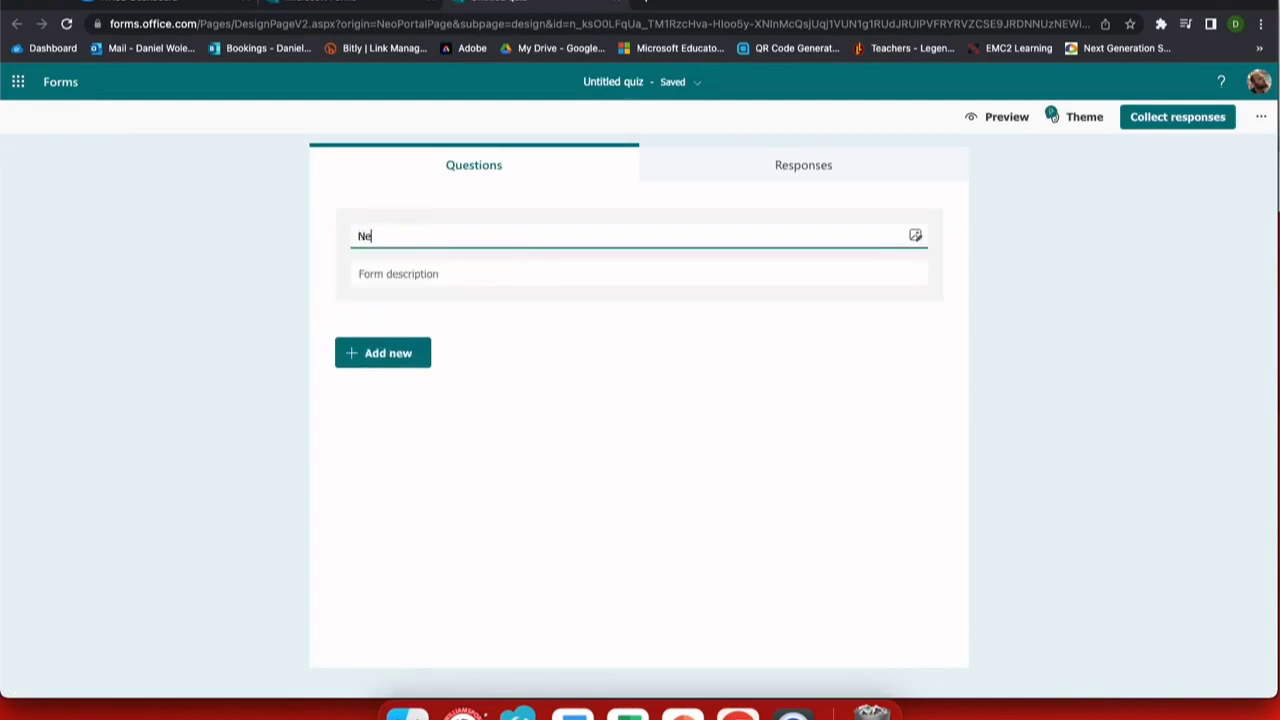
type("w Quiz")
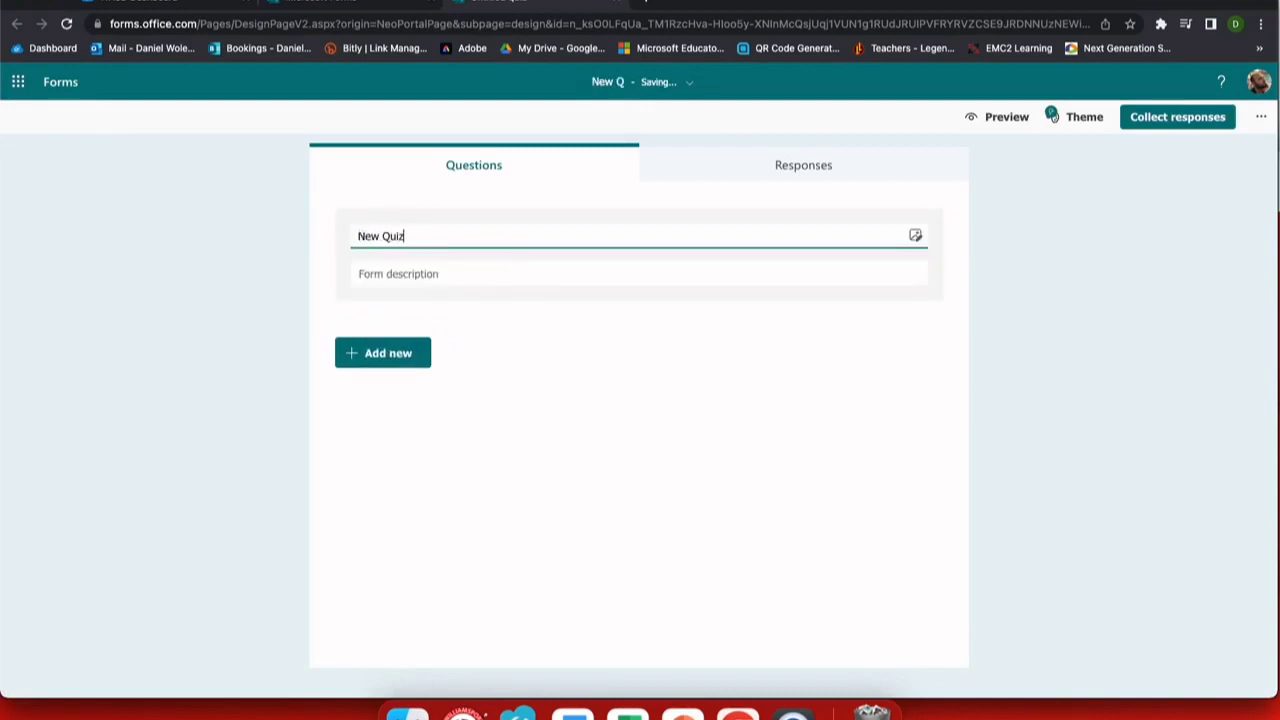
left_click(525, 277)
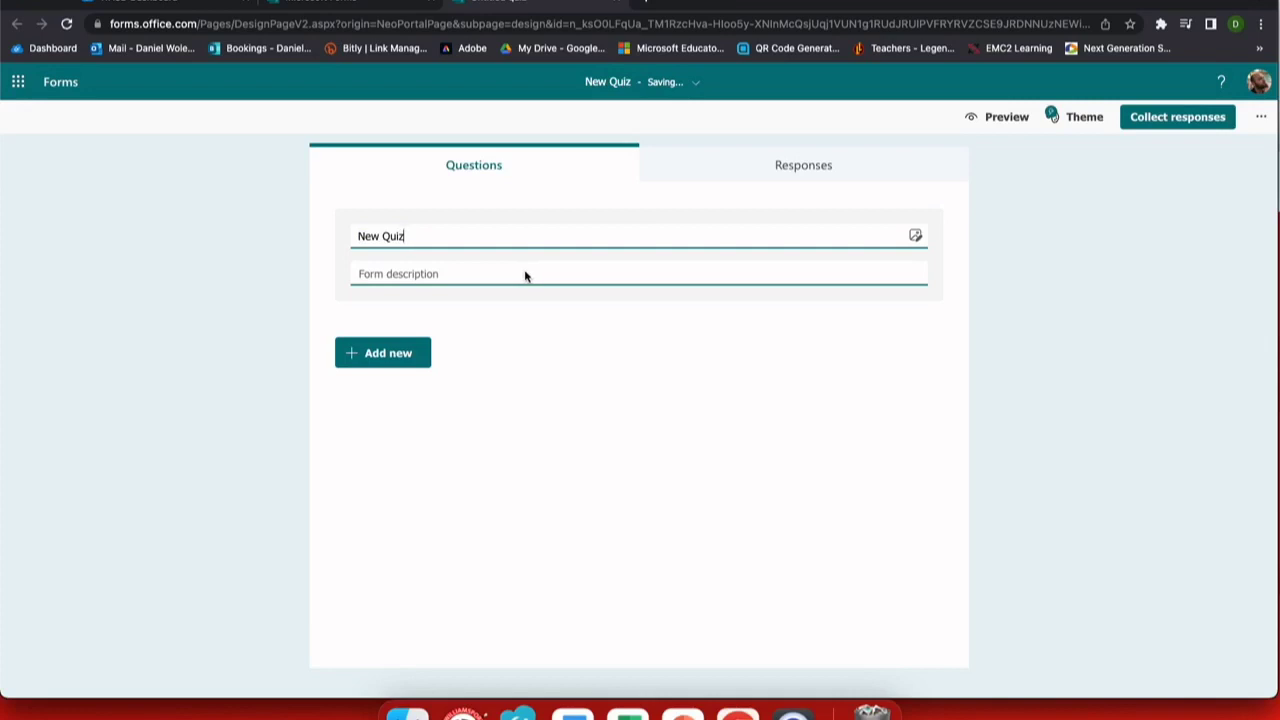
left_click(448, 277)
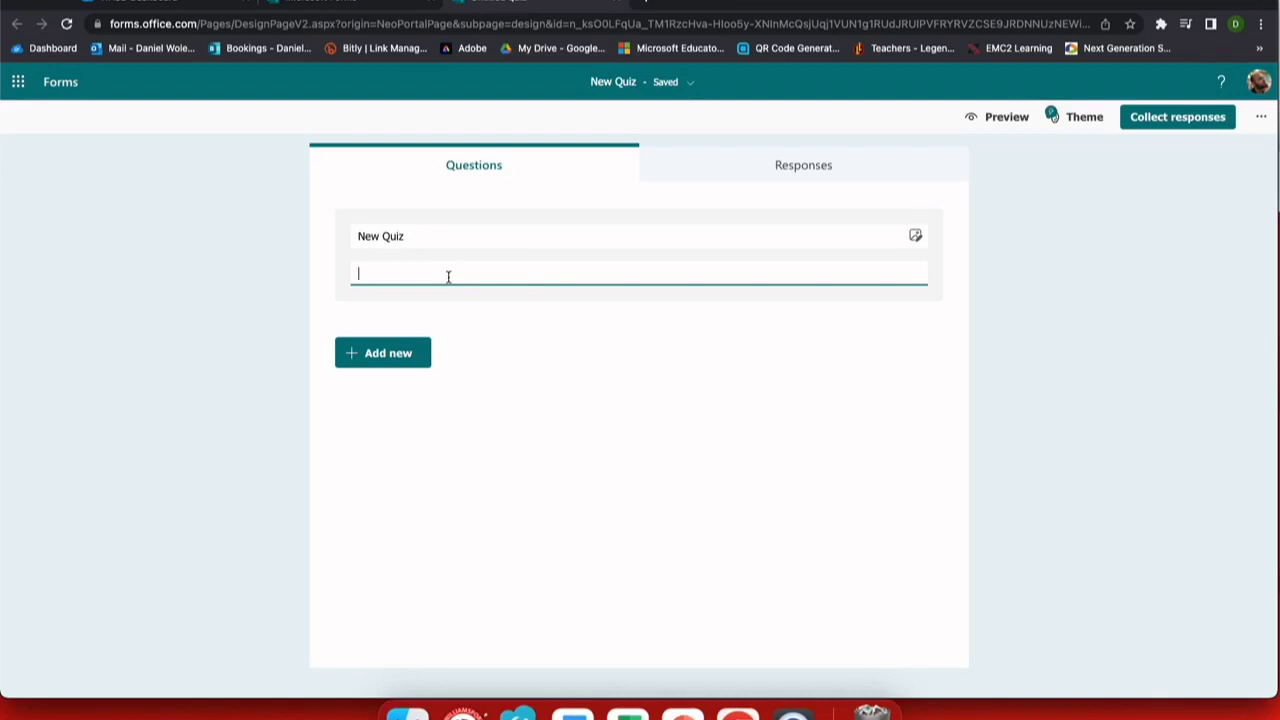
type("Test quic")
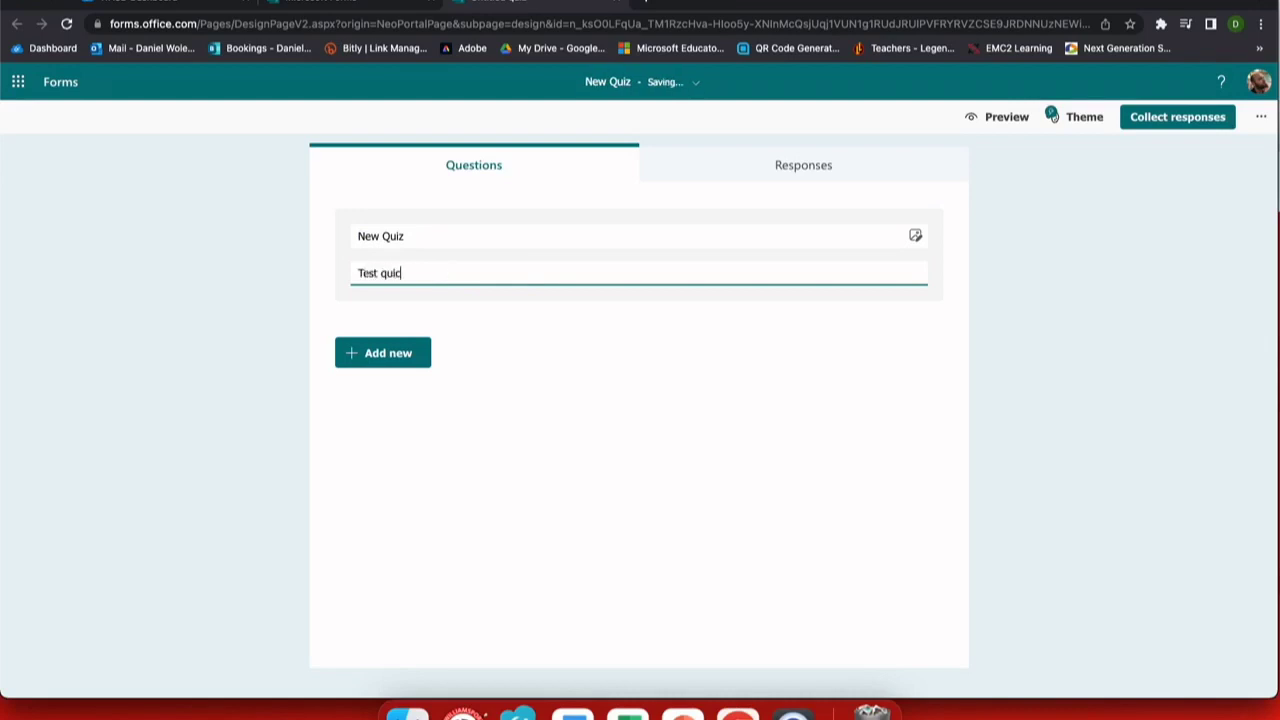
key("BackSpace")
type("z for PD")
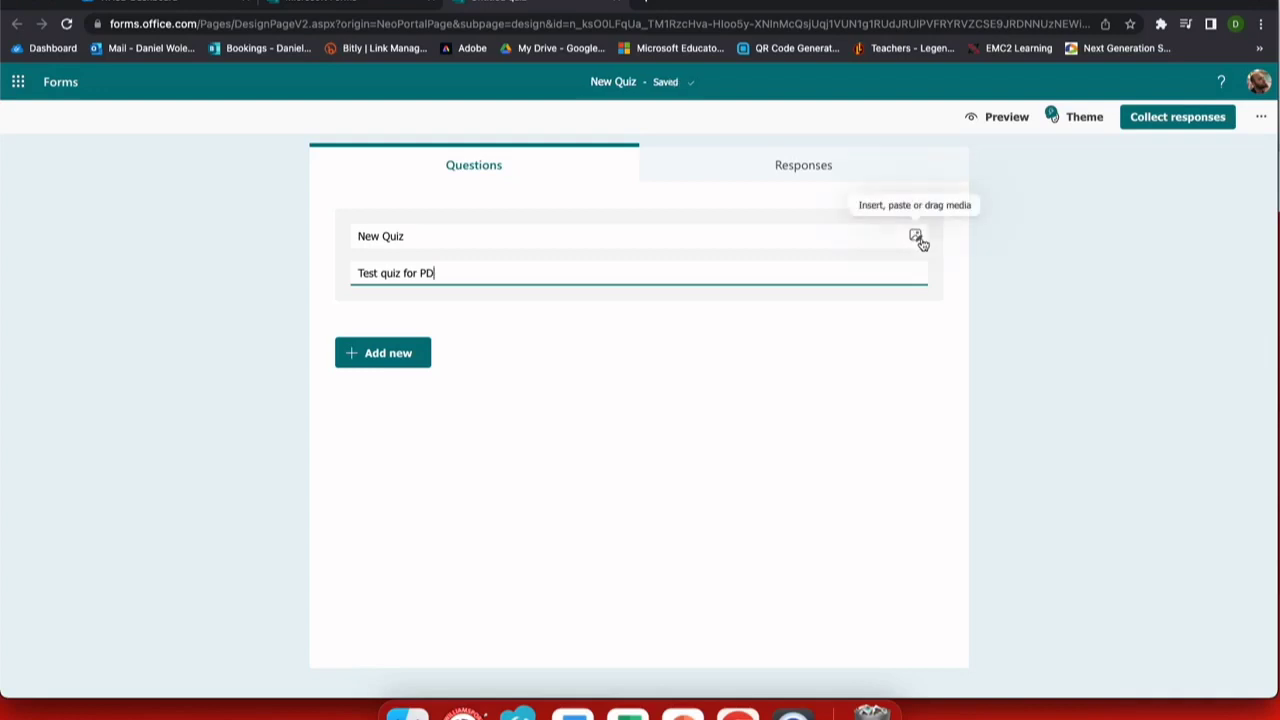
Check the empty quiz's response overview, including the average score, and return to its questions.
left_click(801, 178)
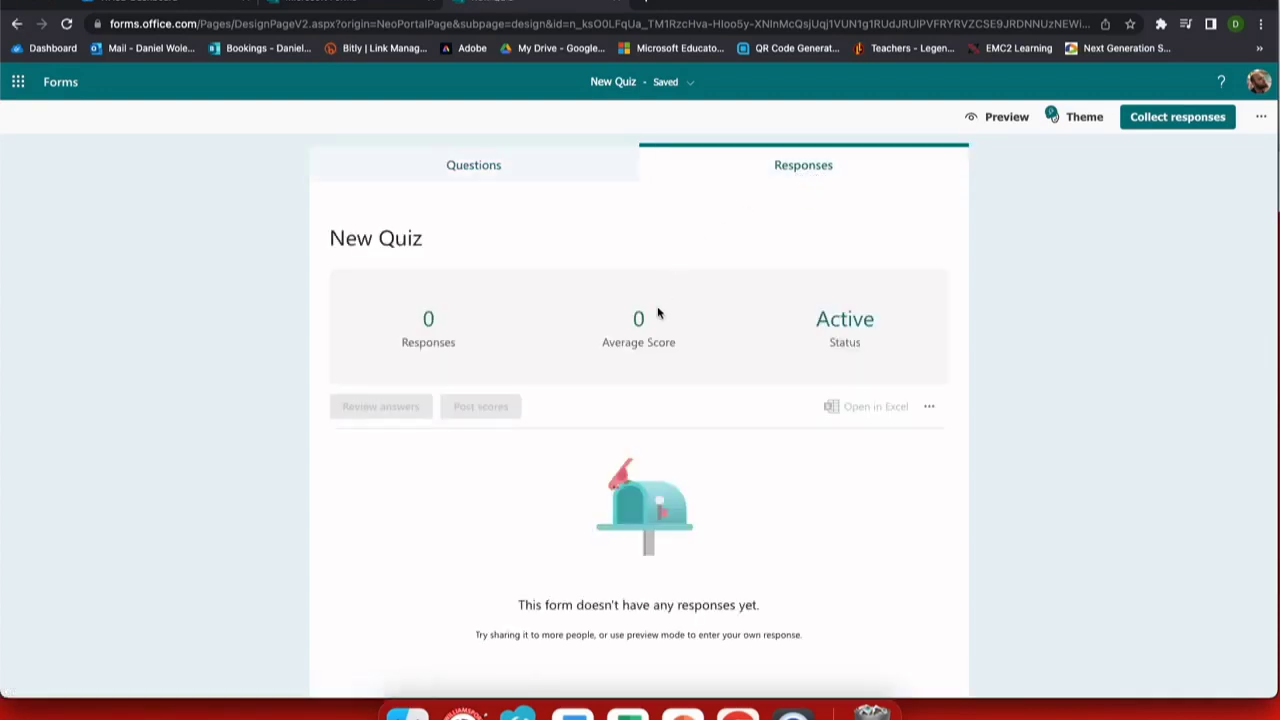
left_click_drag(602, 342, 676, 343)
left_click(595, 179)
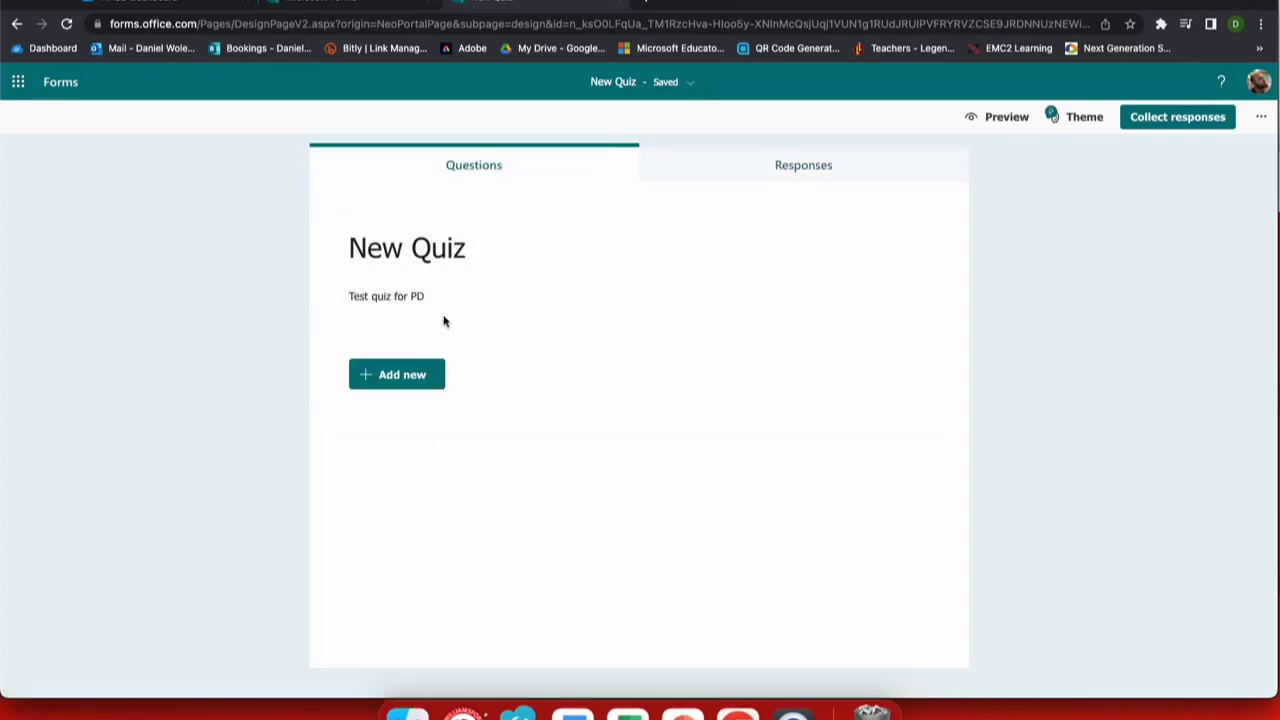
Add a choice question "Choose one" with options A, B and C, and mark B as the correct answer.
left_click(410, 375)
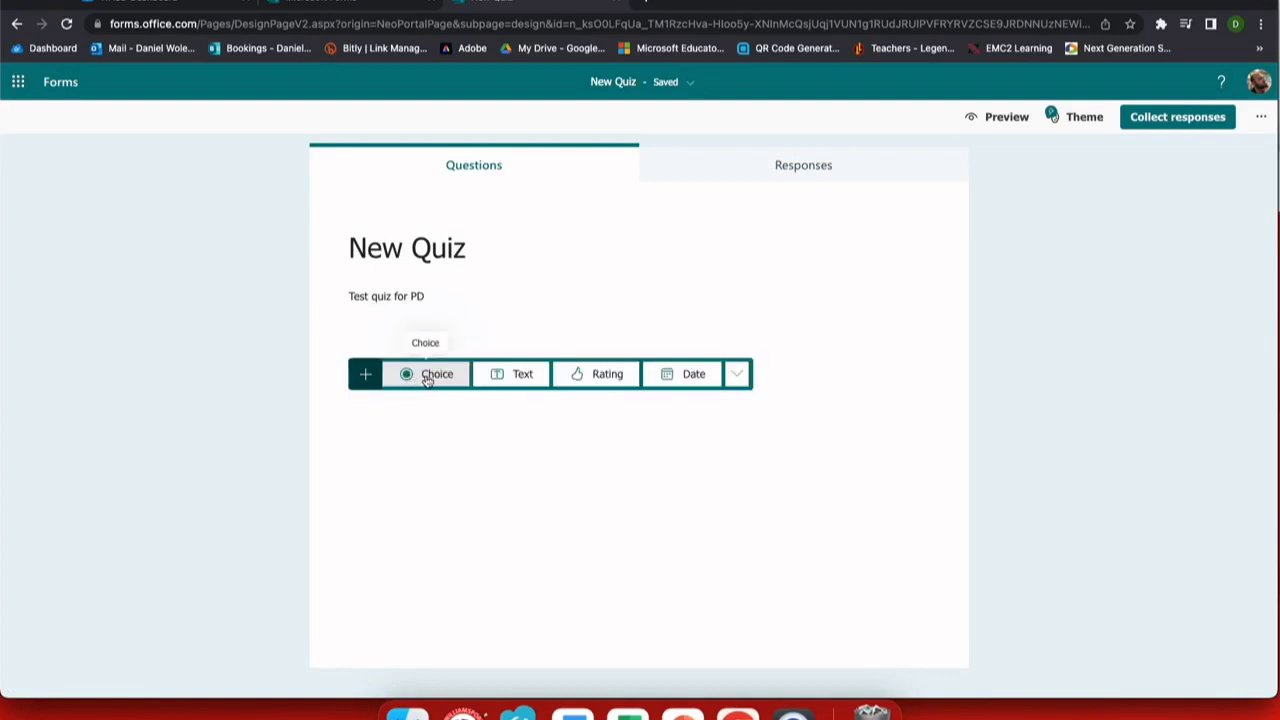
left_click(430, 376)
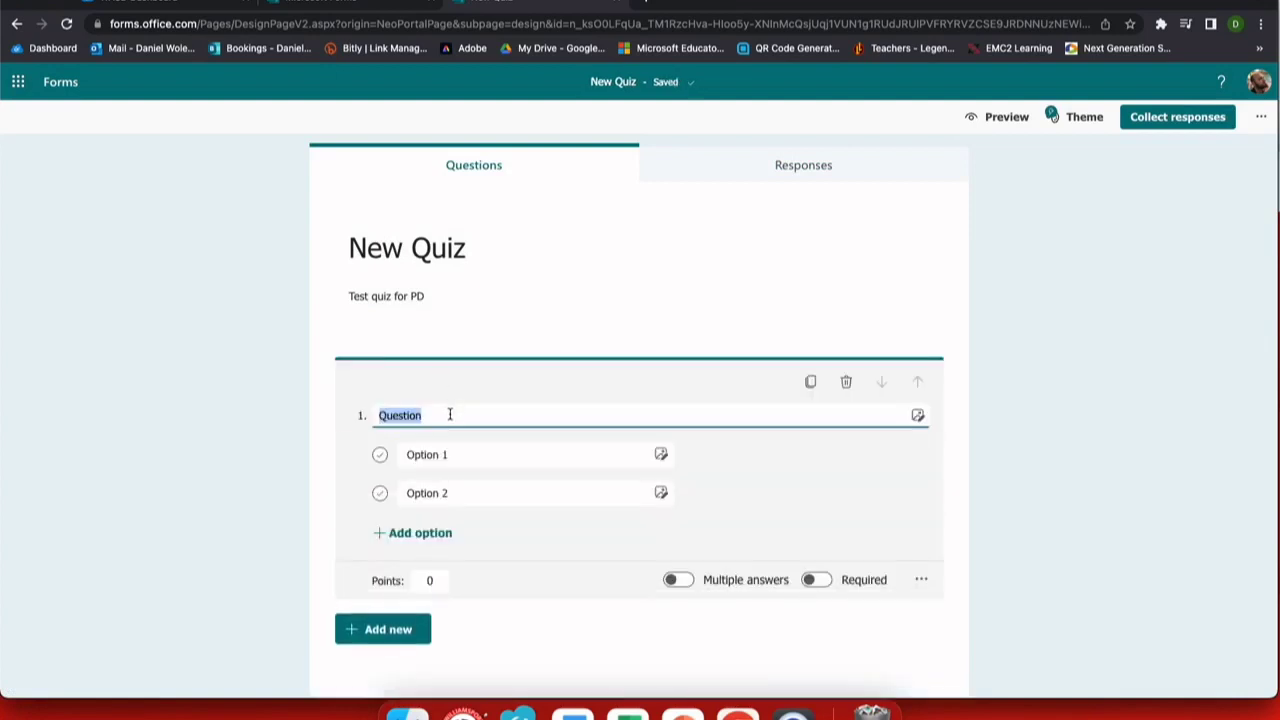
type("Choose one")
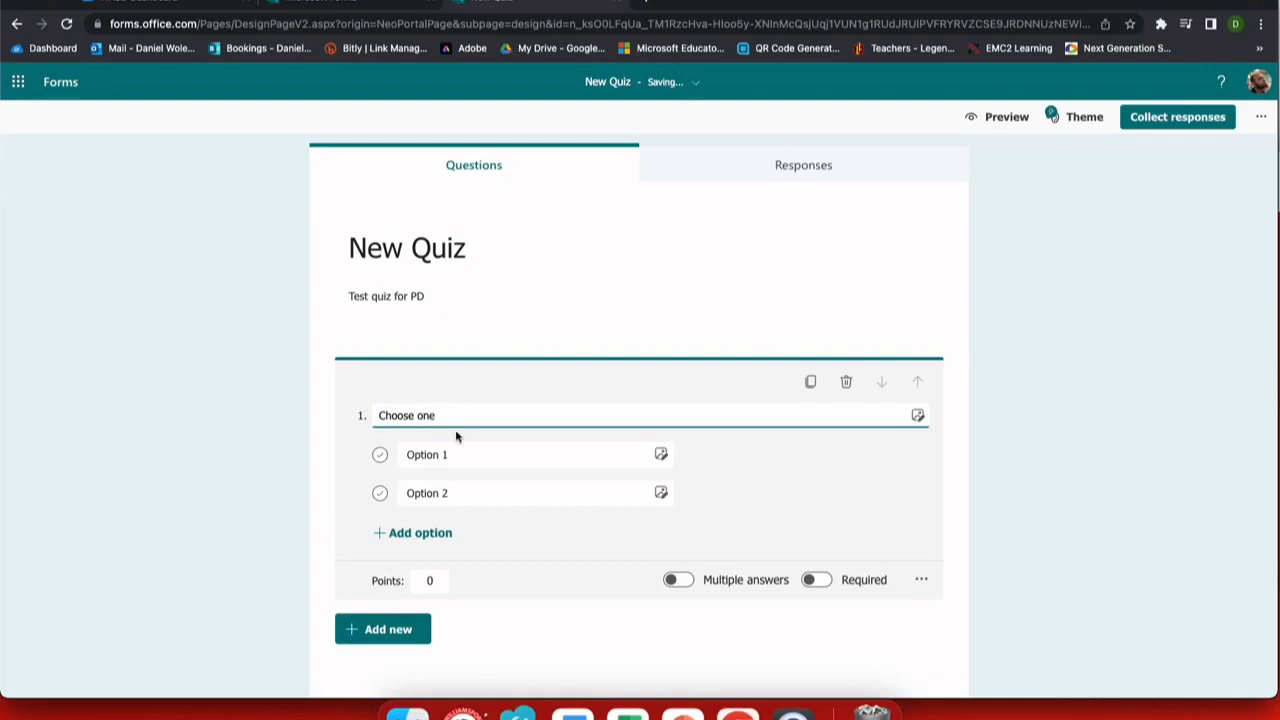
left_click(457, 454)
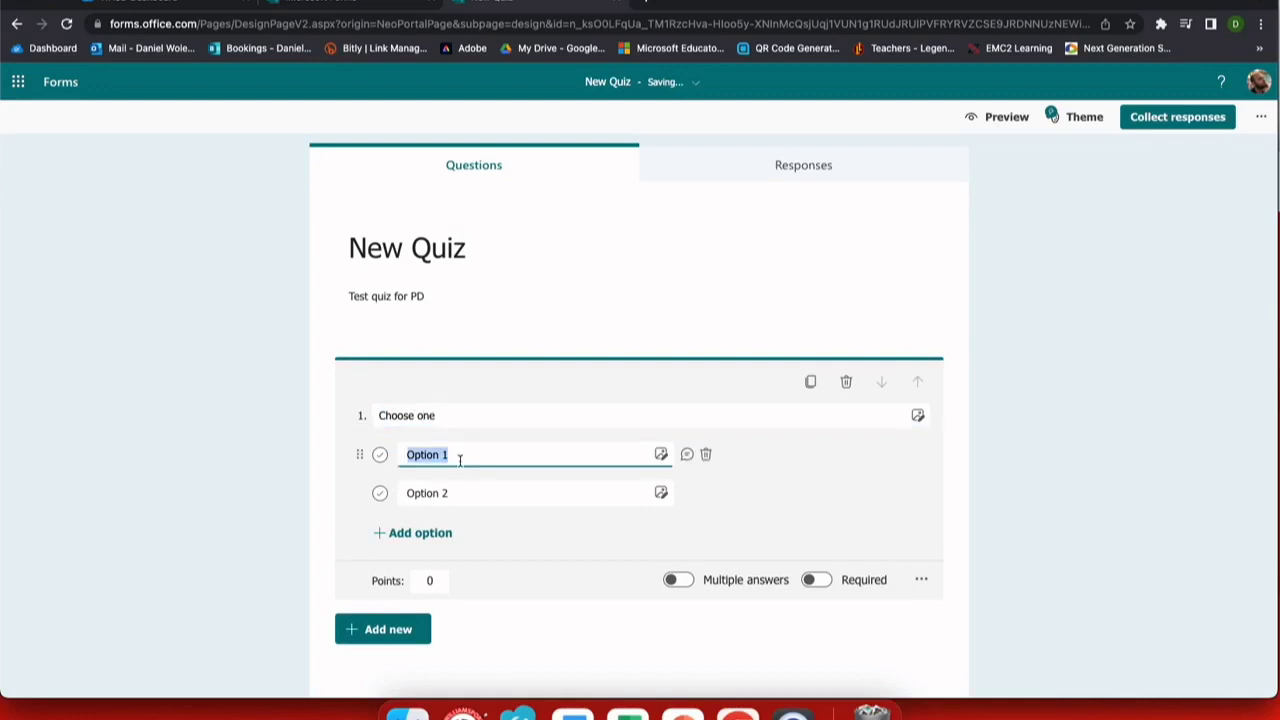
type("A")
left_click(465, 487)
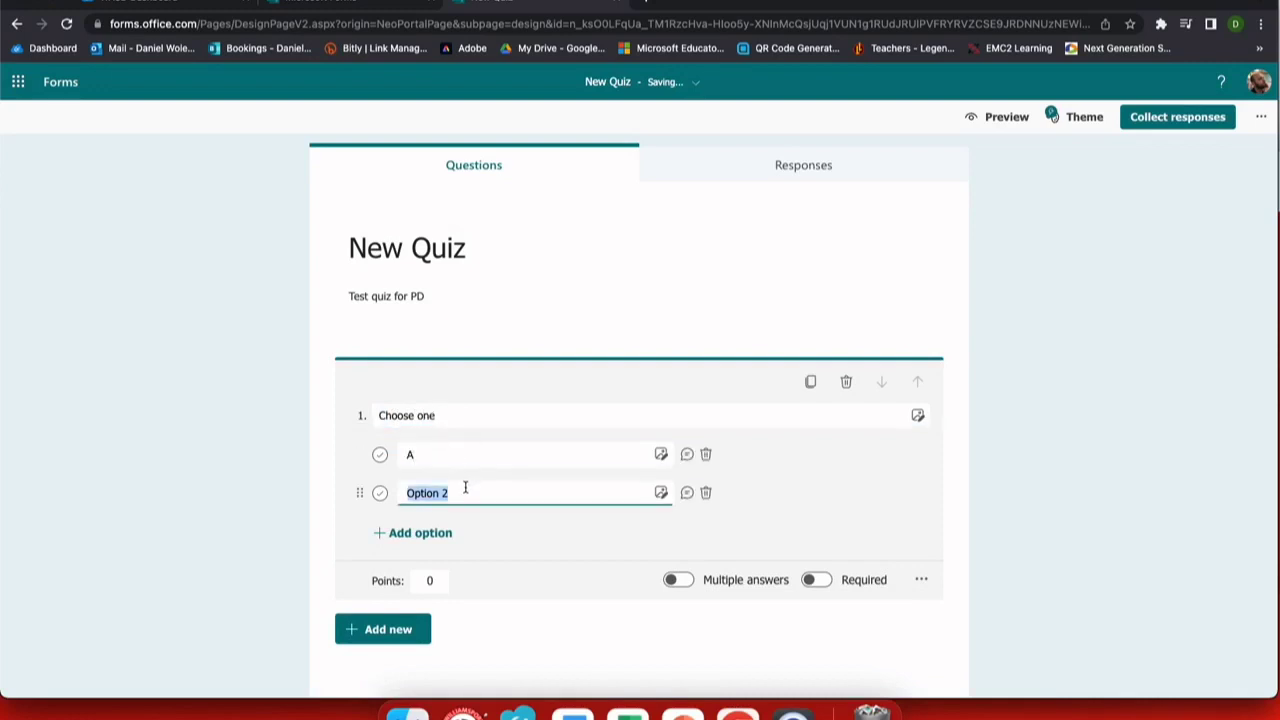
type("B")
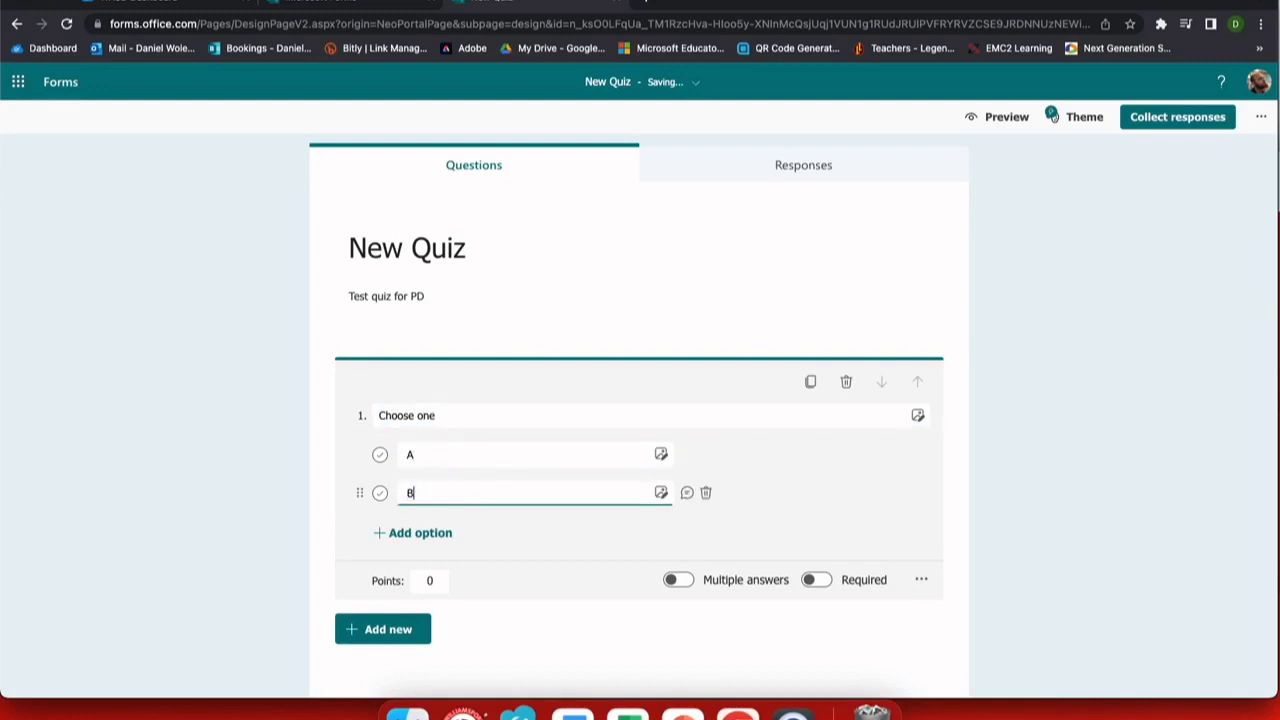
left_click(430, 532)
type("C")
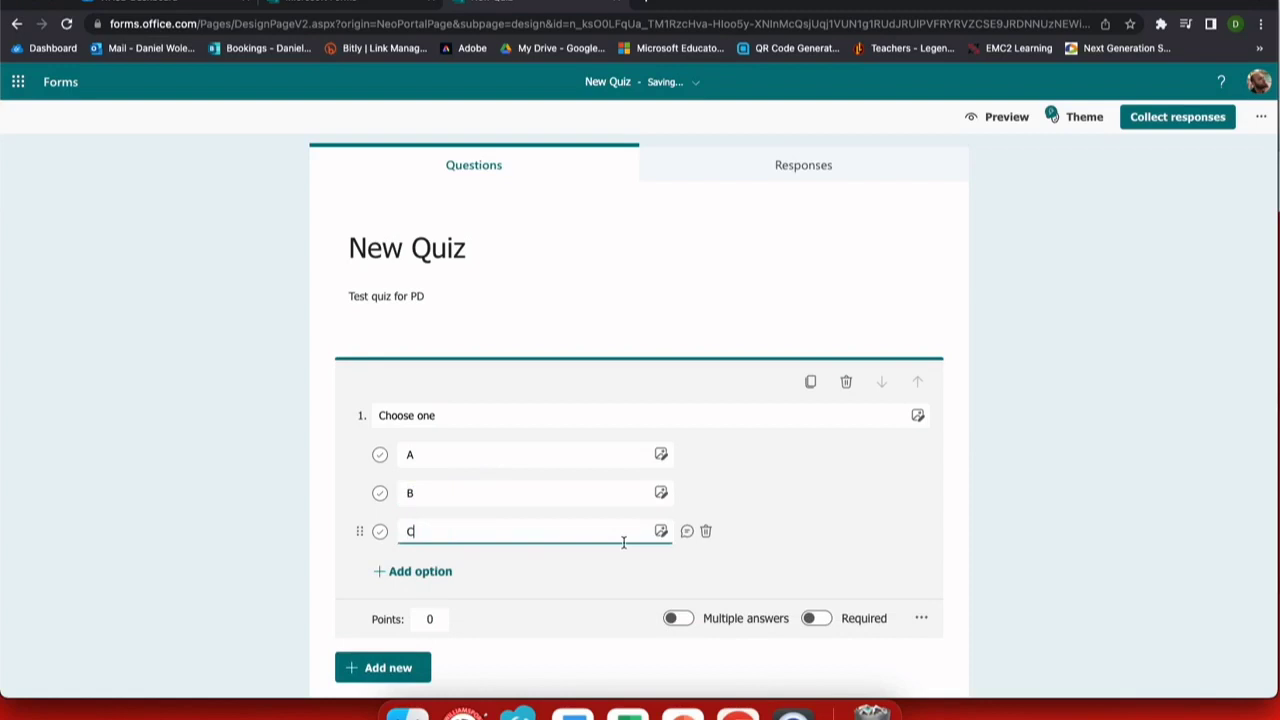
left_click(380, 493)
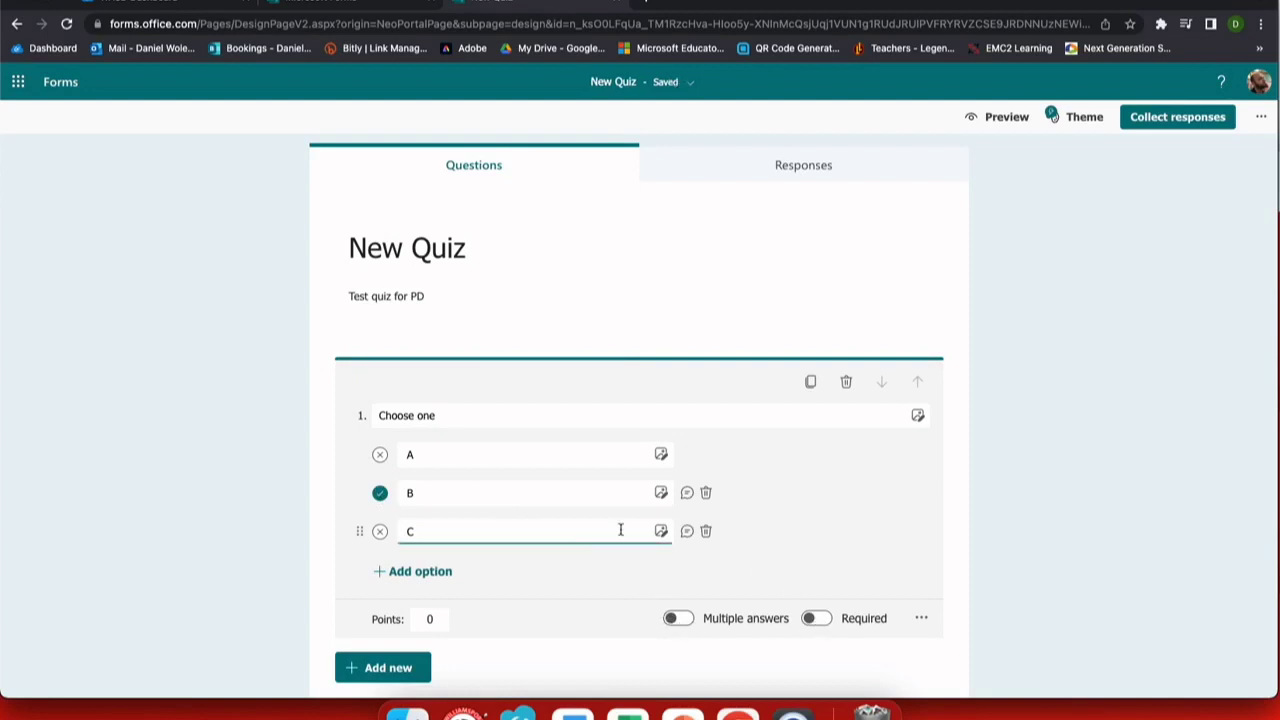
Add a second choice question "Choose another" with options A, B and C, and mark C as correct.
left_click(390, 667)
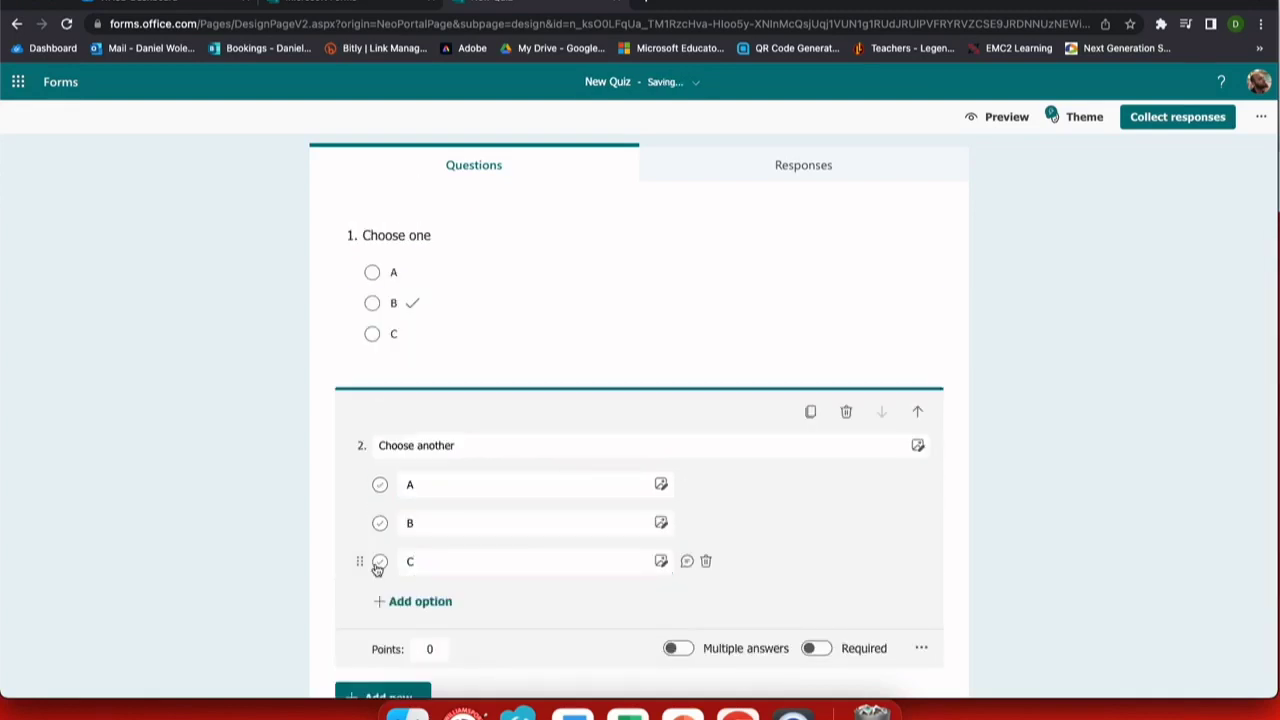
left_click(380, 561)
Preview the quiz and submit a test response, answering B to the first question and A to the second.
scroll(840, 511, "up", 3)
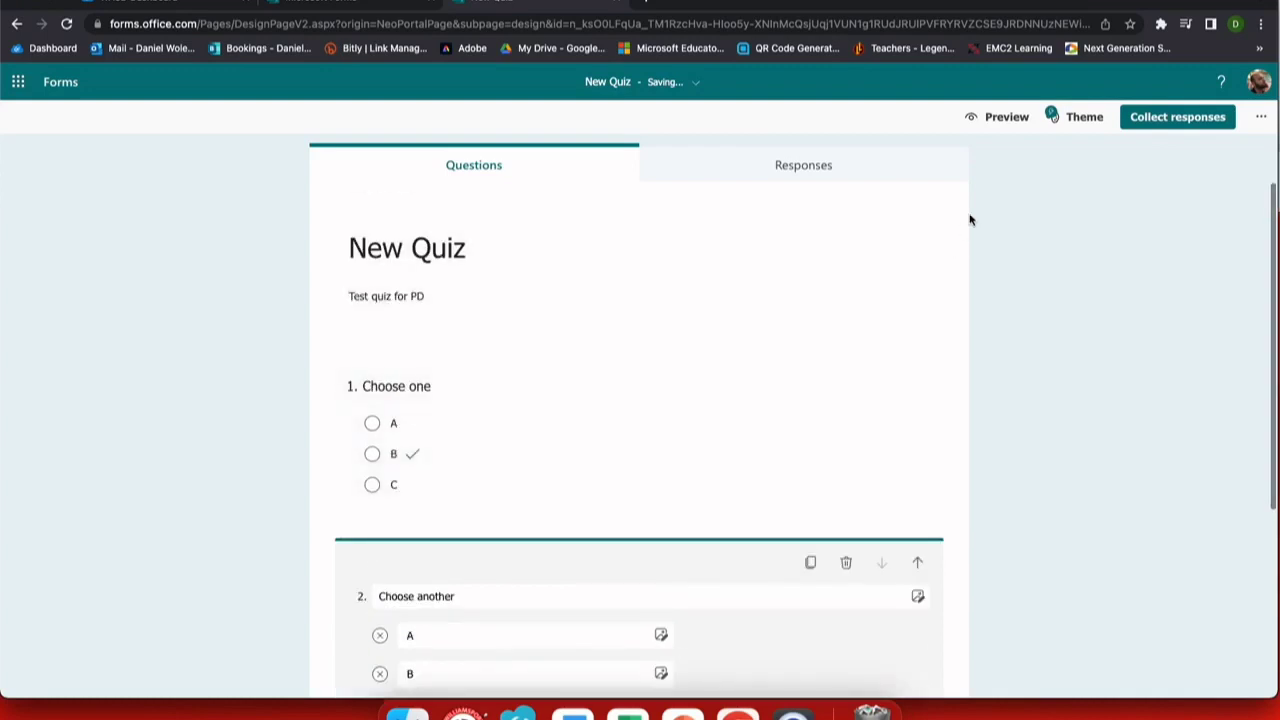
left_click(1006, 116)
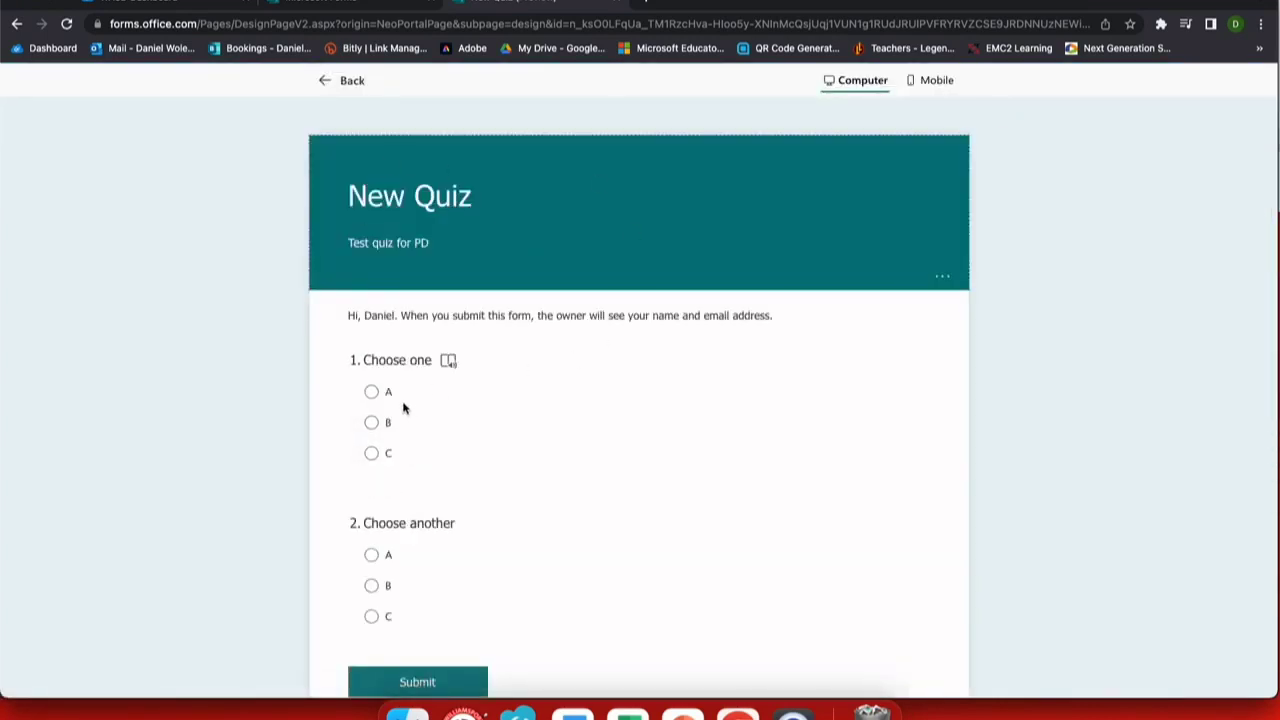
left_click(372, 424)
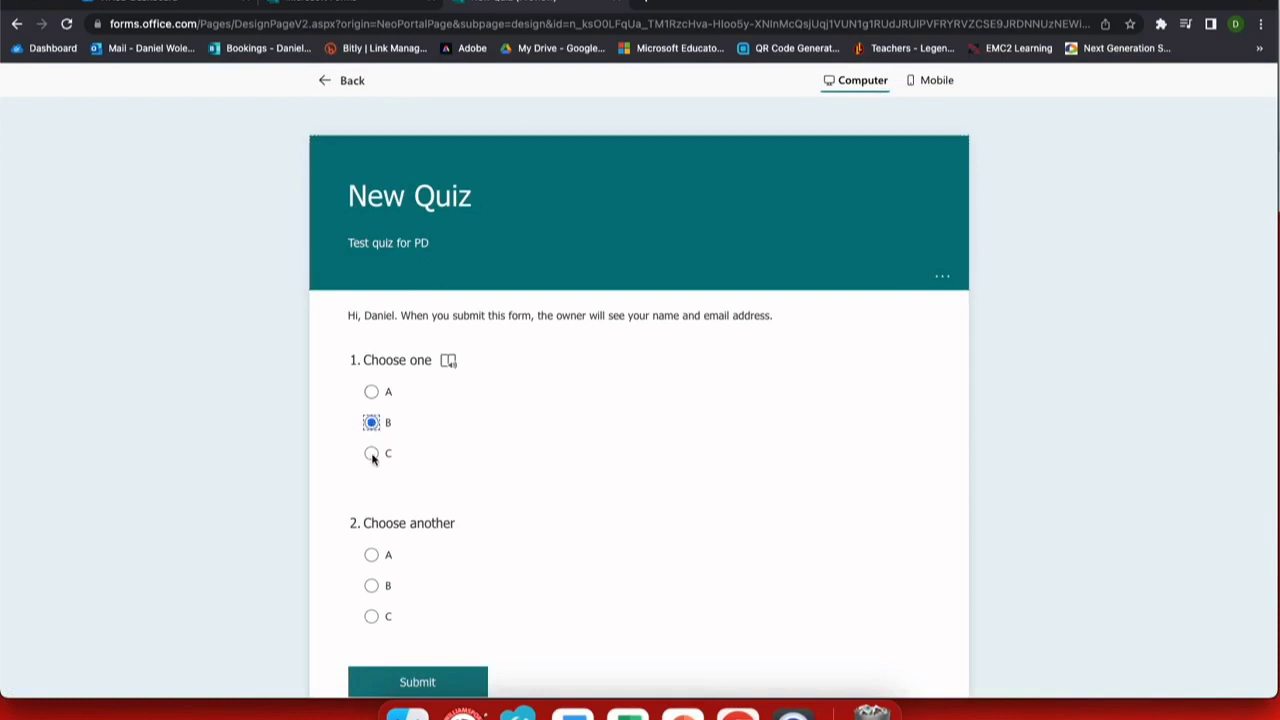
left_click(367, 559)
left_click(420, 681)
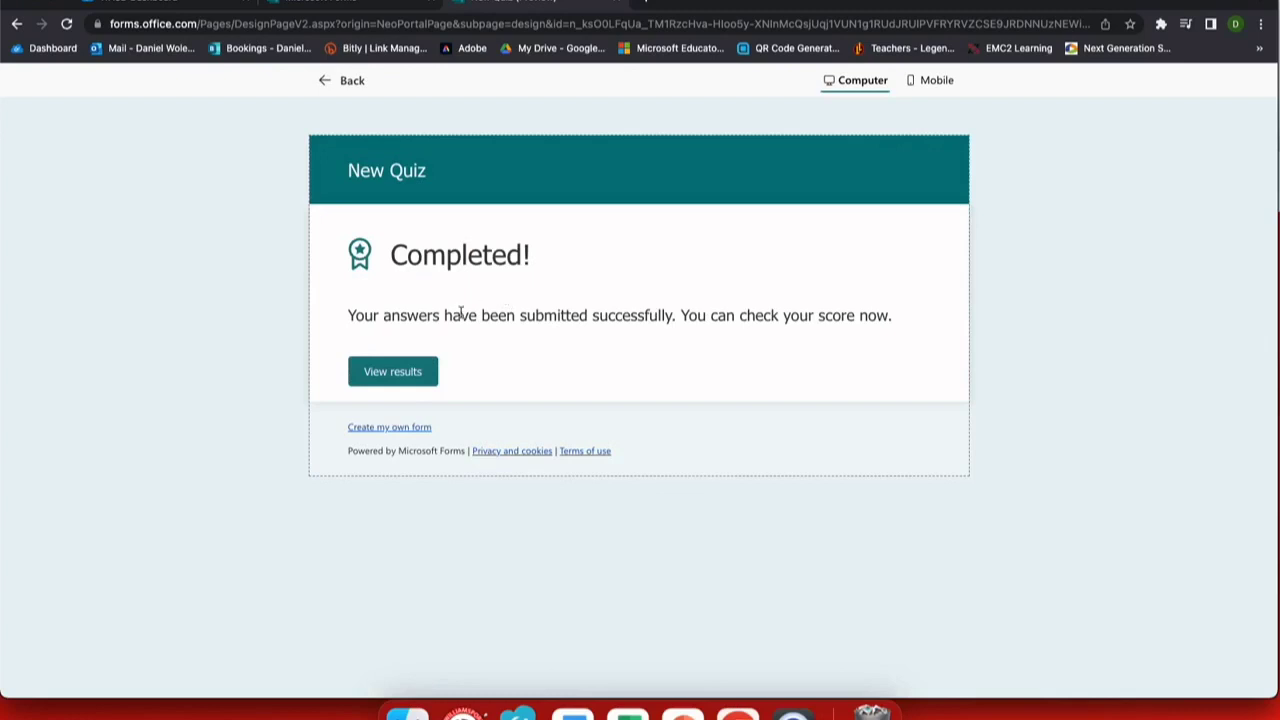
View the graded results of the submitted test response and return to the quiz editor.
left_click(407, 379)
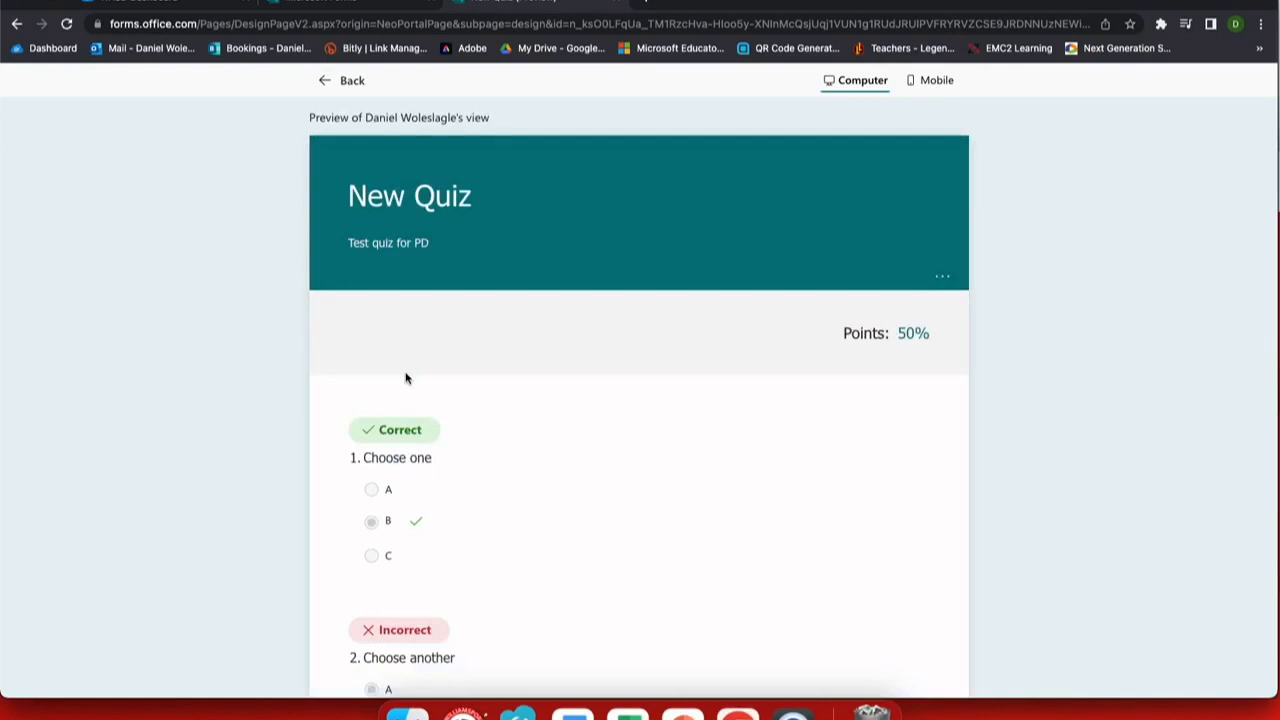
scroll(481, 513, "down", 2)
scroll(481, 513, "up", 2)
left_click(345, 82)
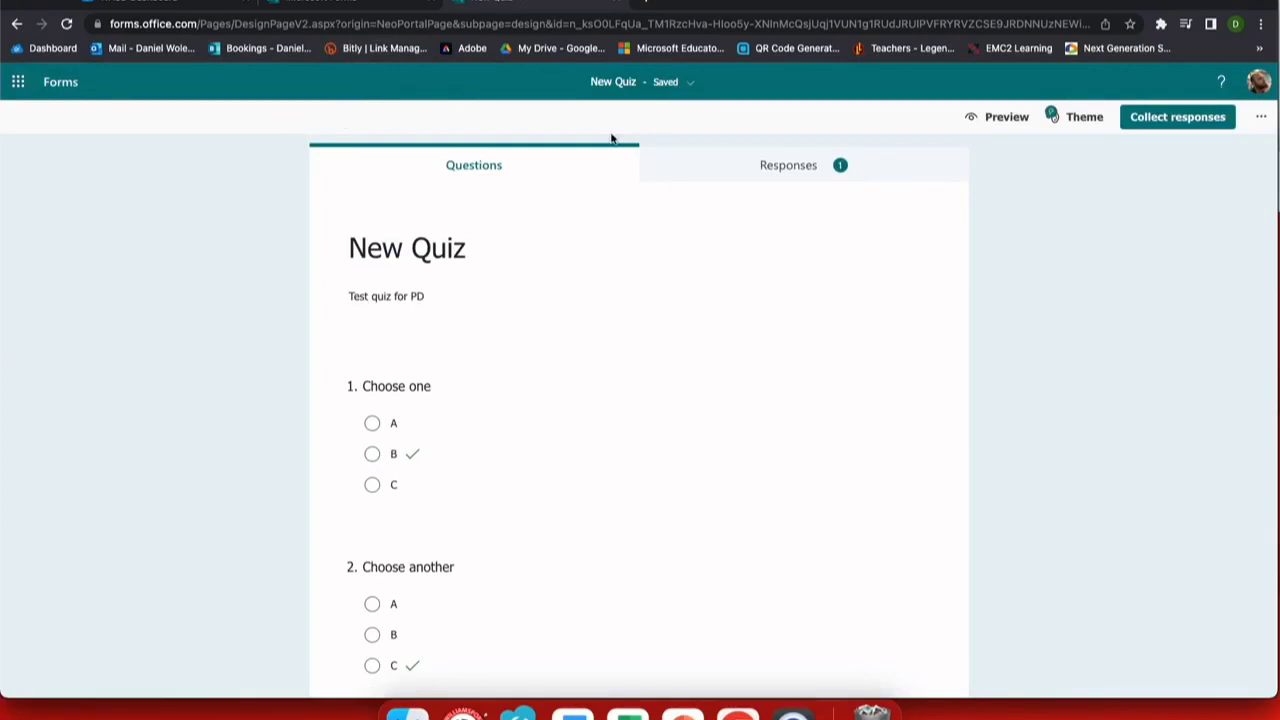
Review the quiz's response summary and per-question charts, and return to the Forms home page.
left_click(745, 168)
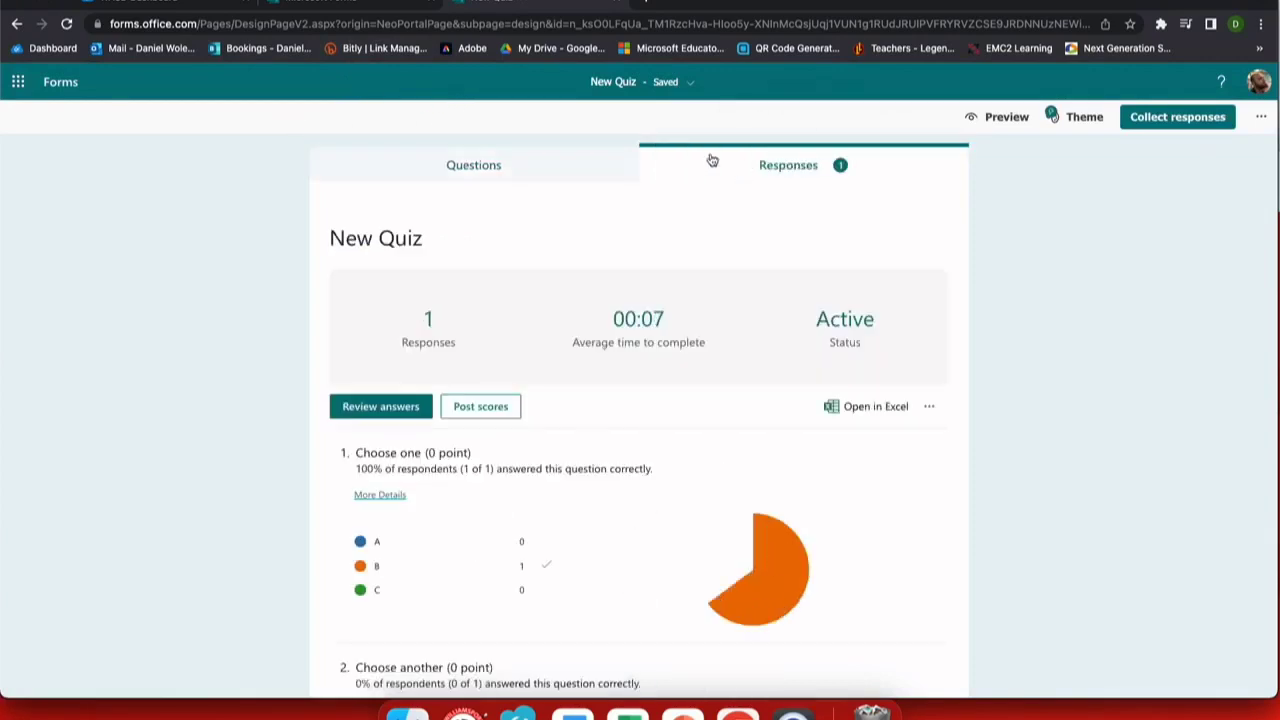
scroll(463, 371, "down", 1)
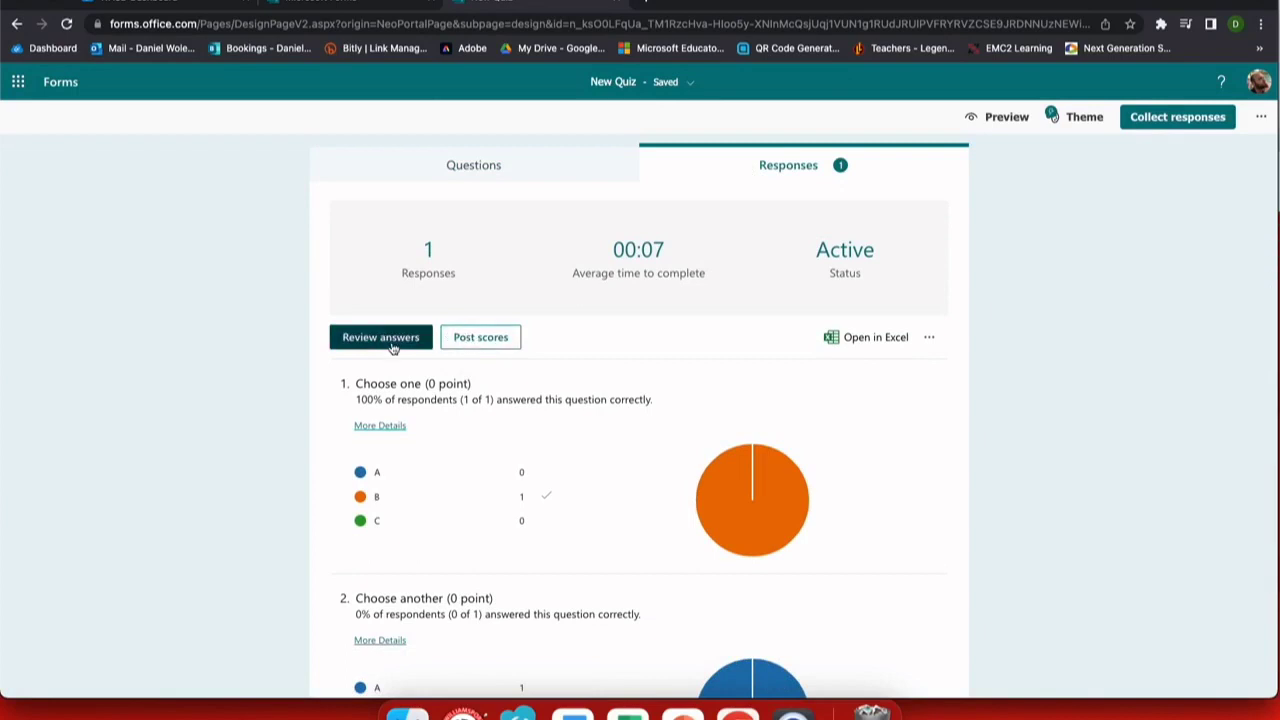
scroll(393, 347, "down", 1)
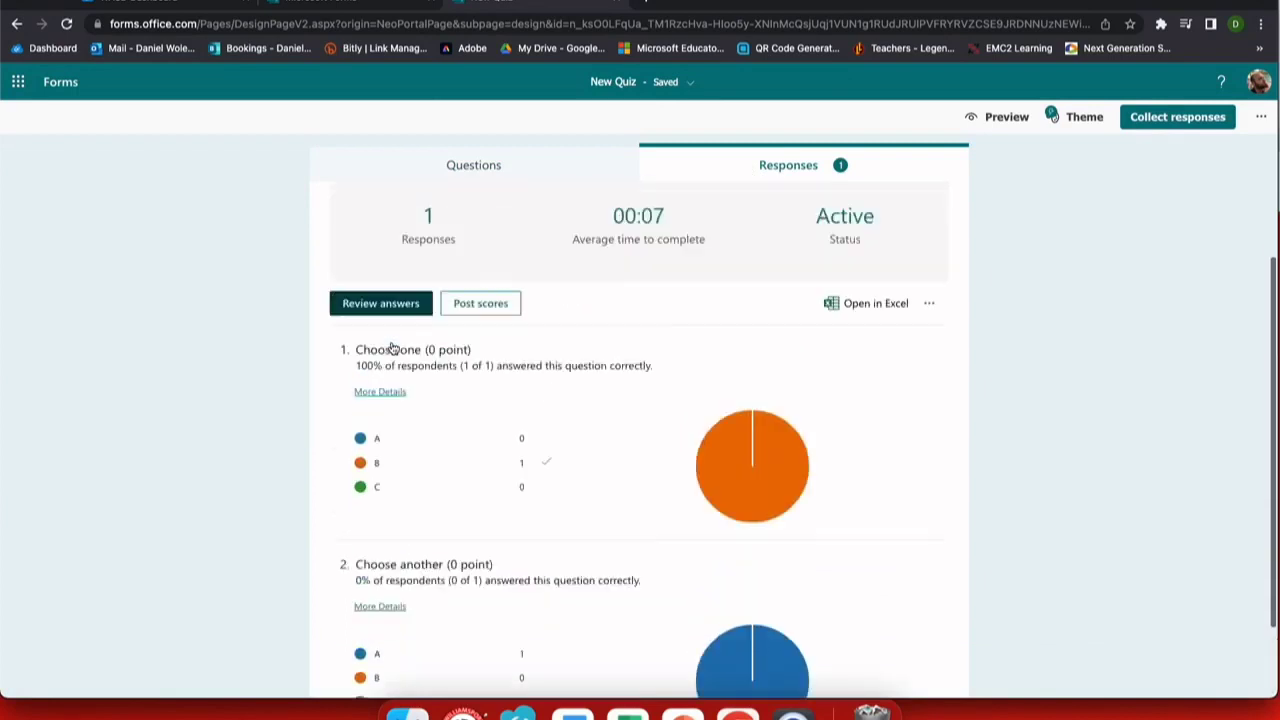
scroll(393, 340, "up", 2)
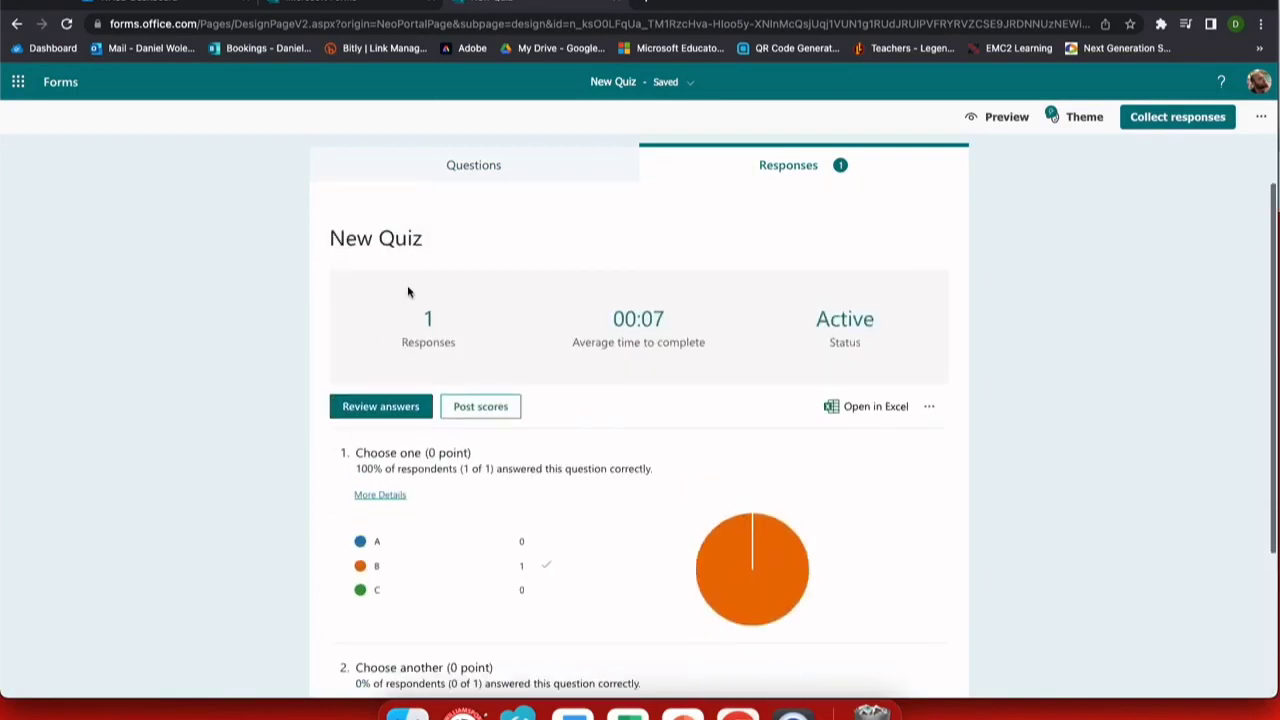
left_click(59, 86)
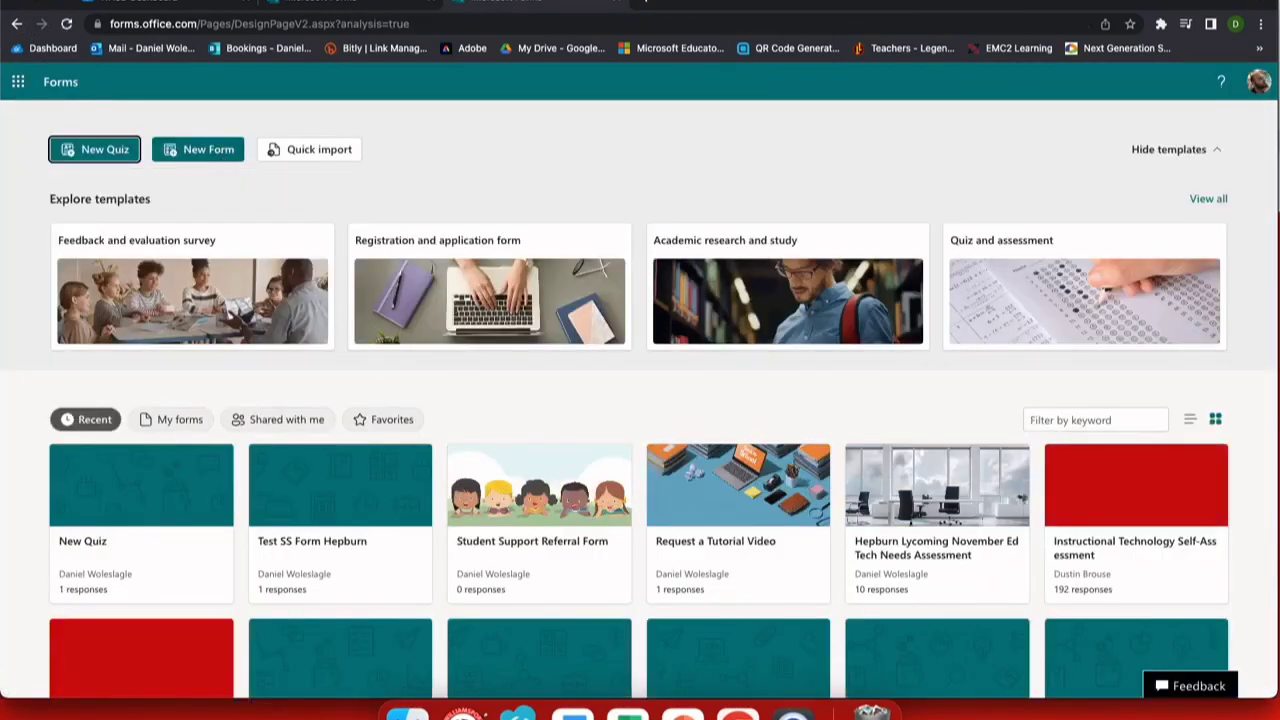
Create a new form titled "Test Form" with the description "Sample form for PD".
left_click(197, 150)
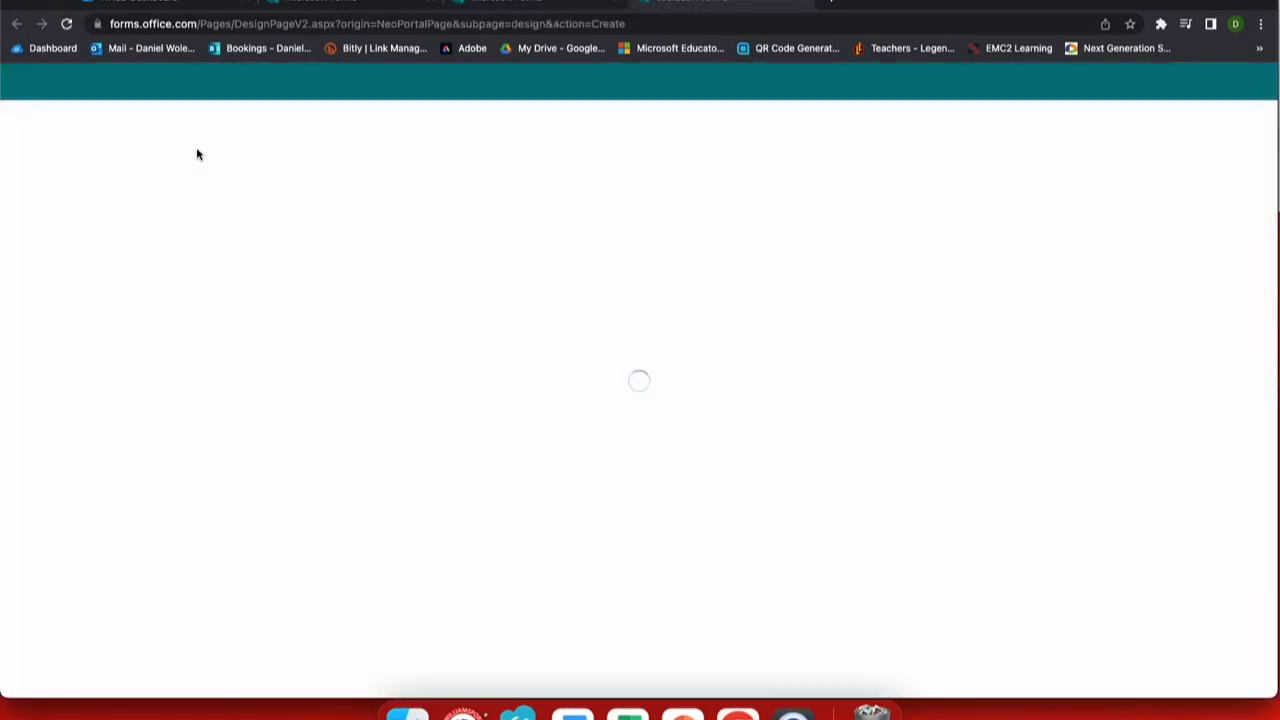
left_click(428, 256)
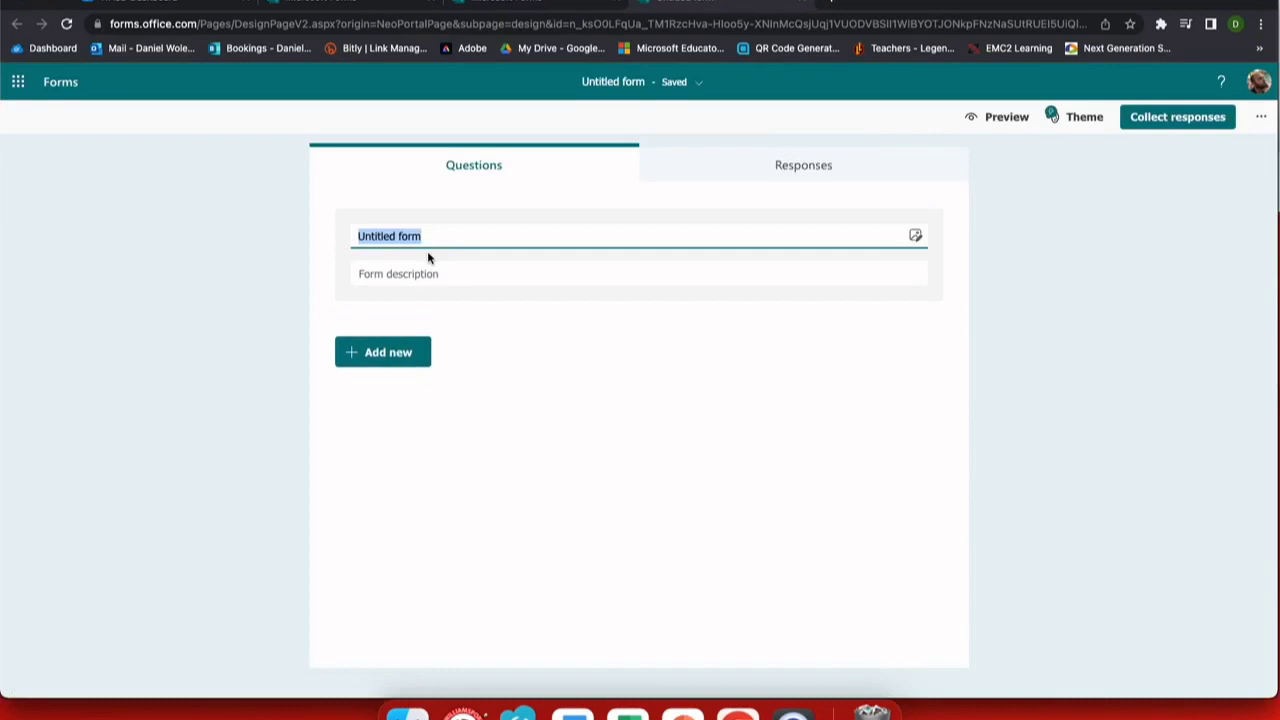
type("Test Form")
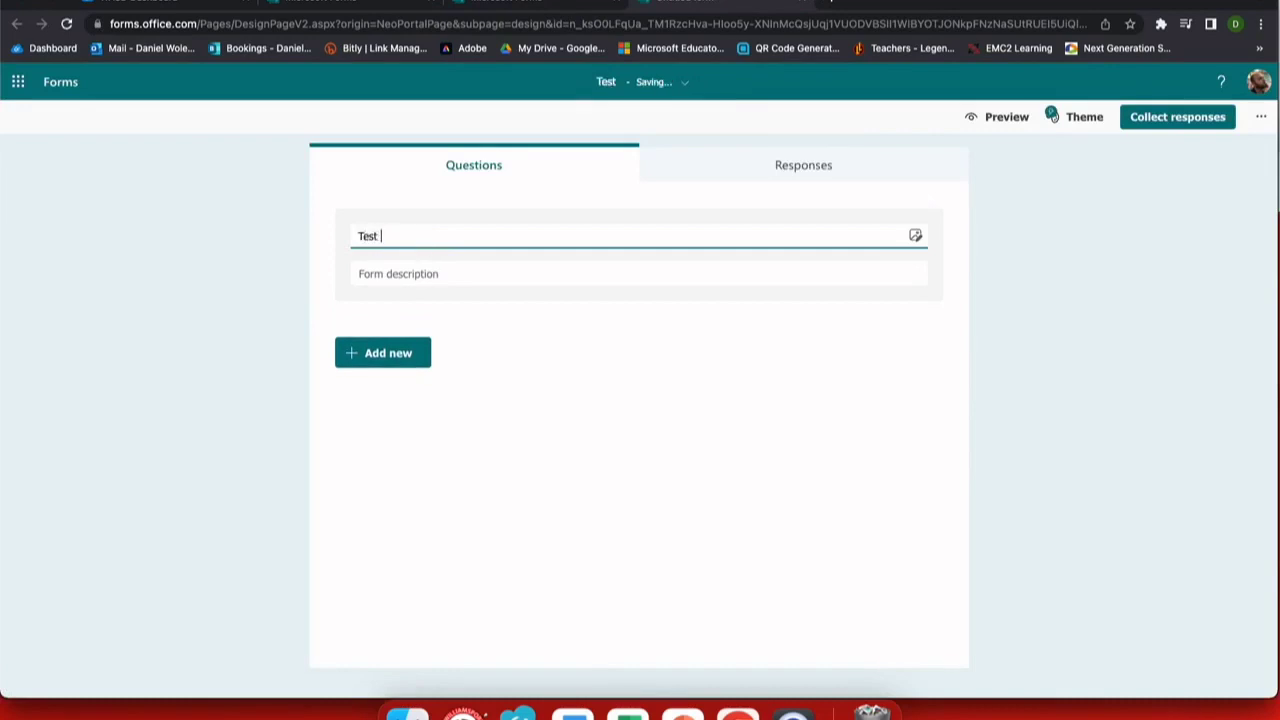
left_click(432, 276)
type("Sample for")
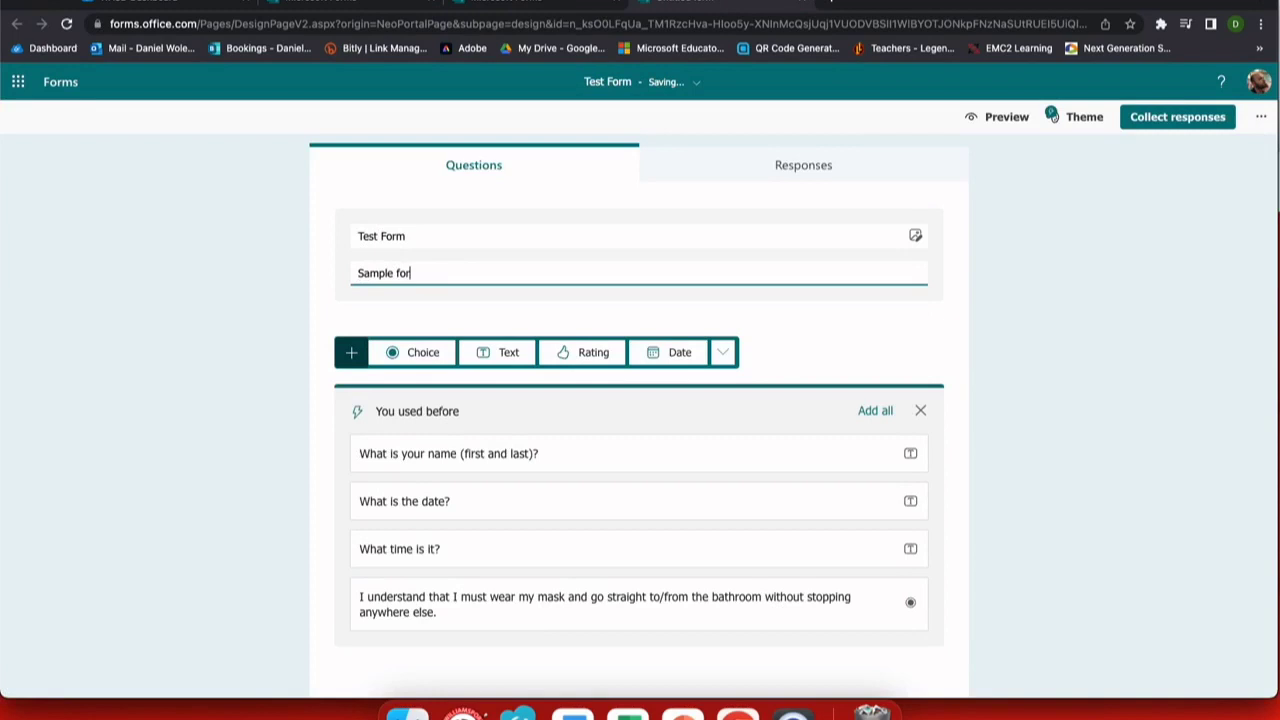
type("m for PD")
Add a choice question "Choose one" with the options A, B and C.
left_click(410, 356)
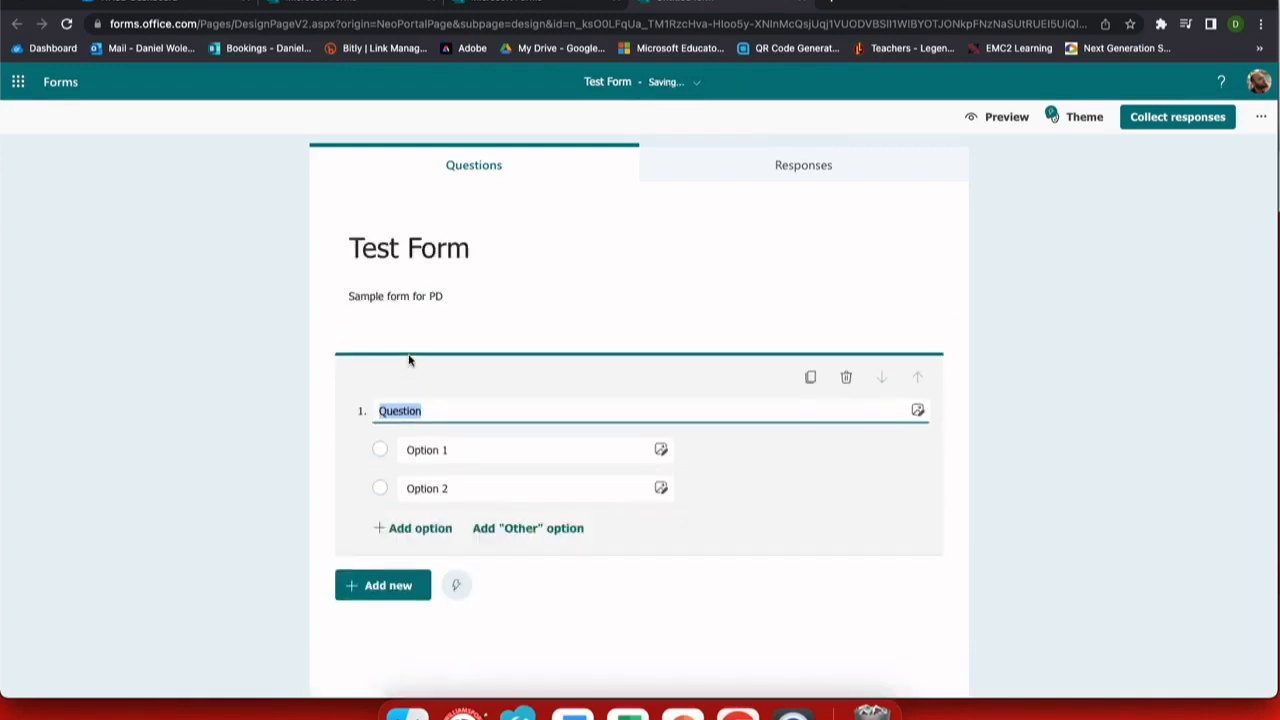
type("Choose one")
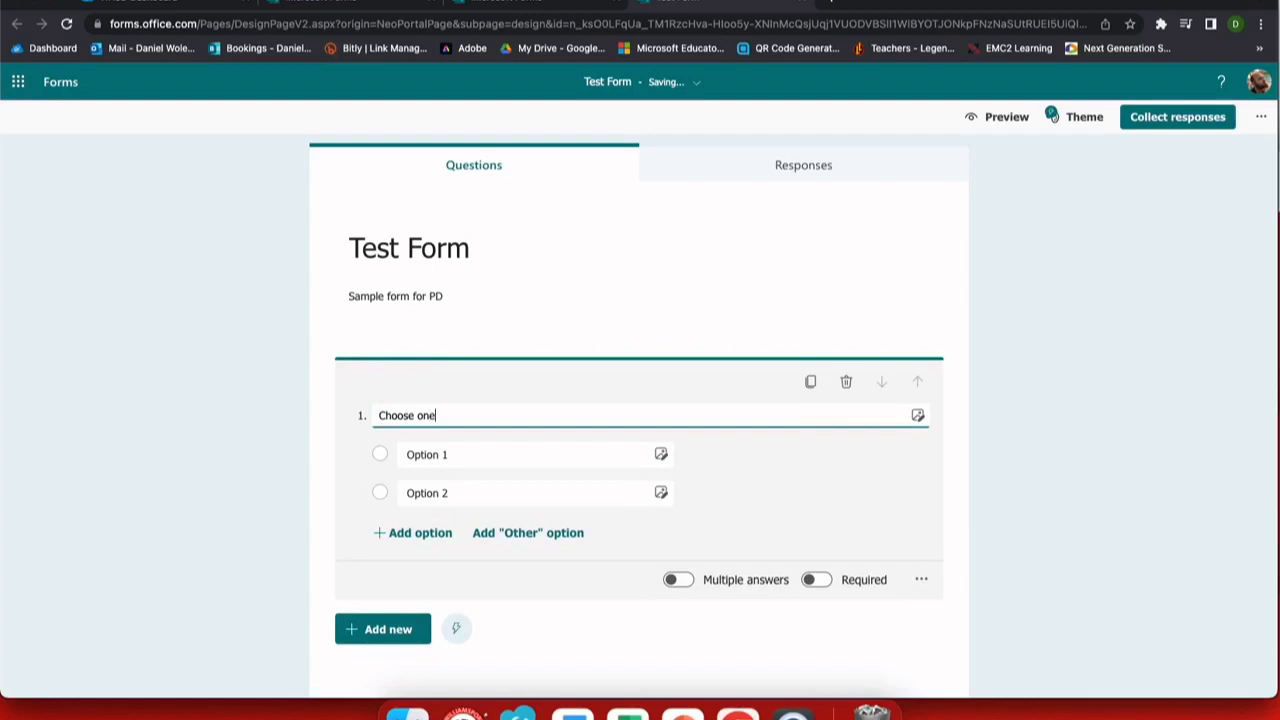
left_click(446, 454)
type("A")
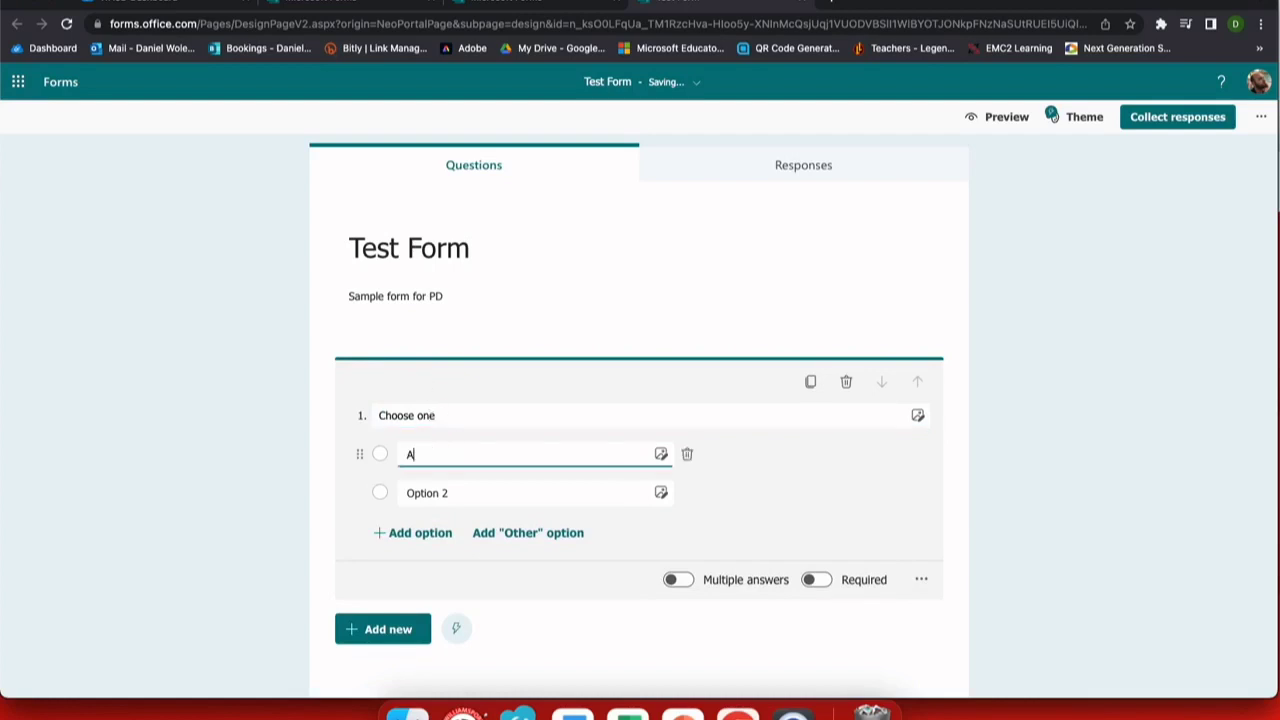
left_click(442, 492)
type("B")
left_click(426, 534)
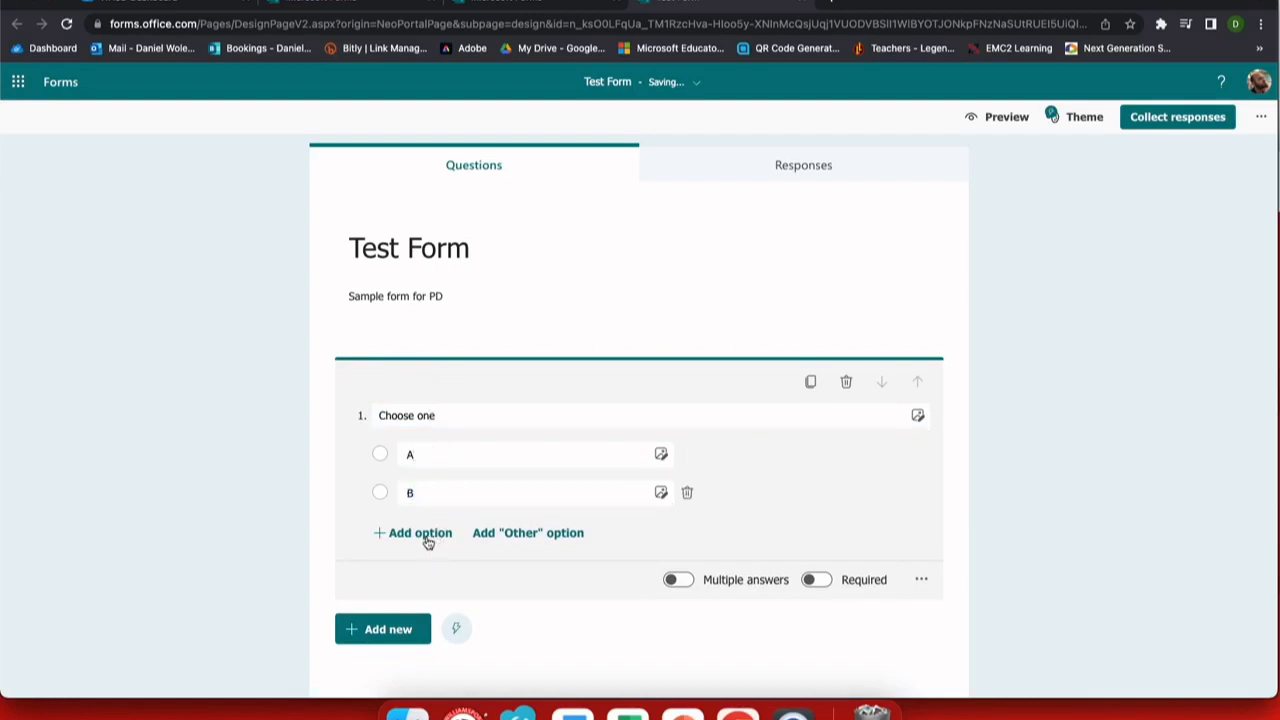
type("C")
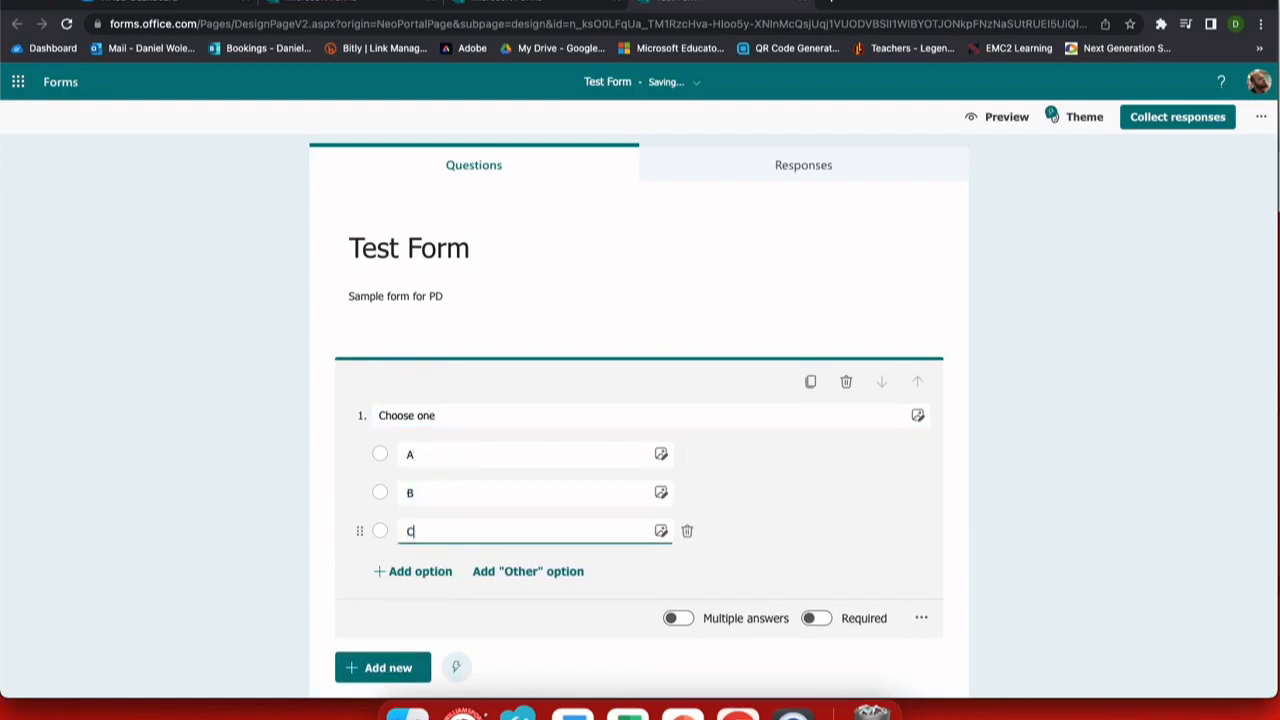
left_click(381, 494)
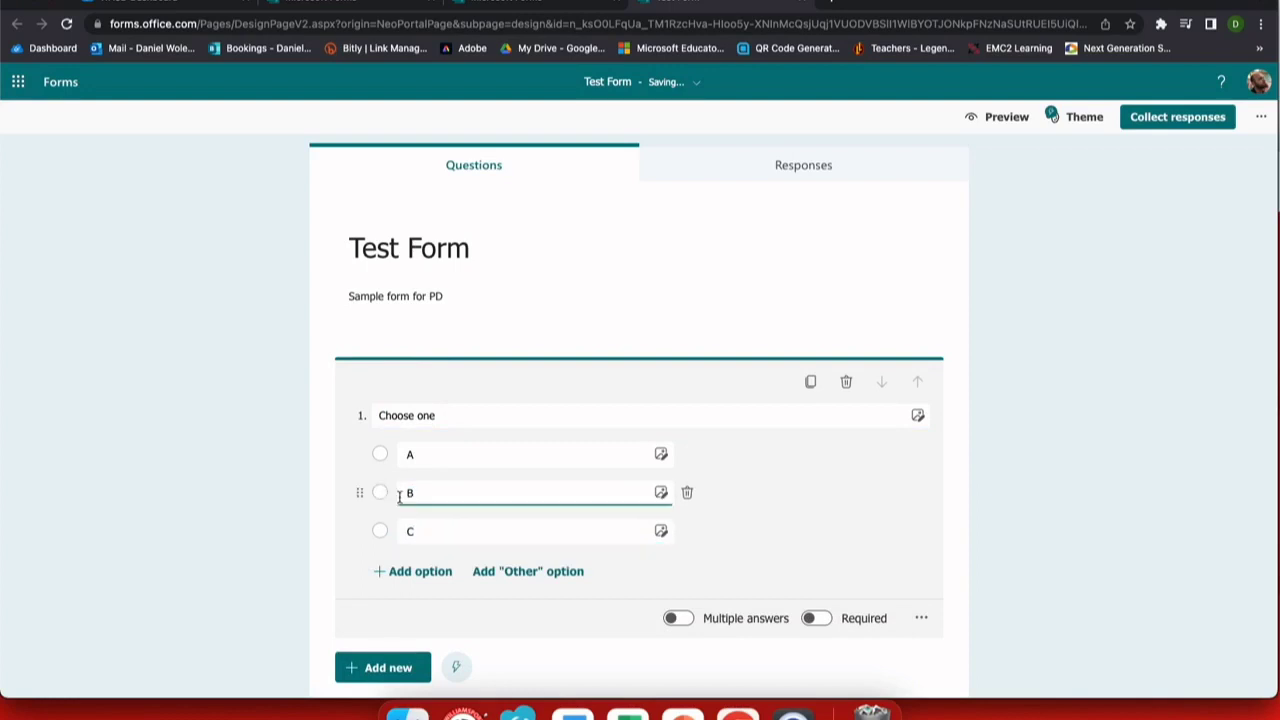
left_click(385, 492)
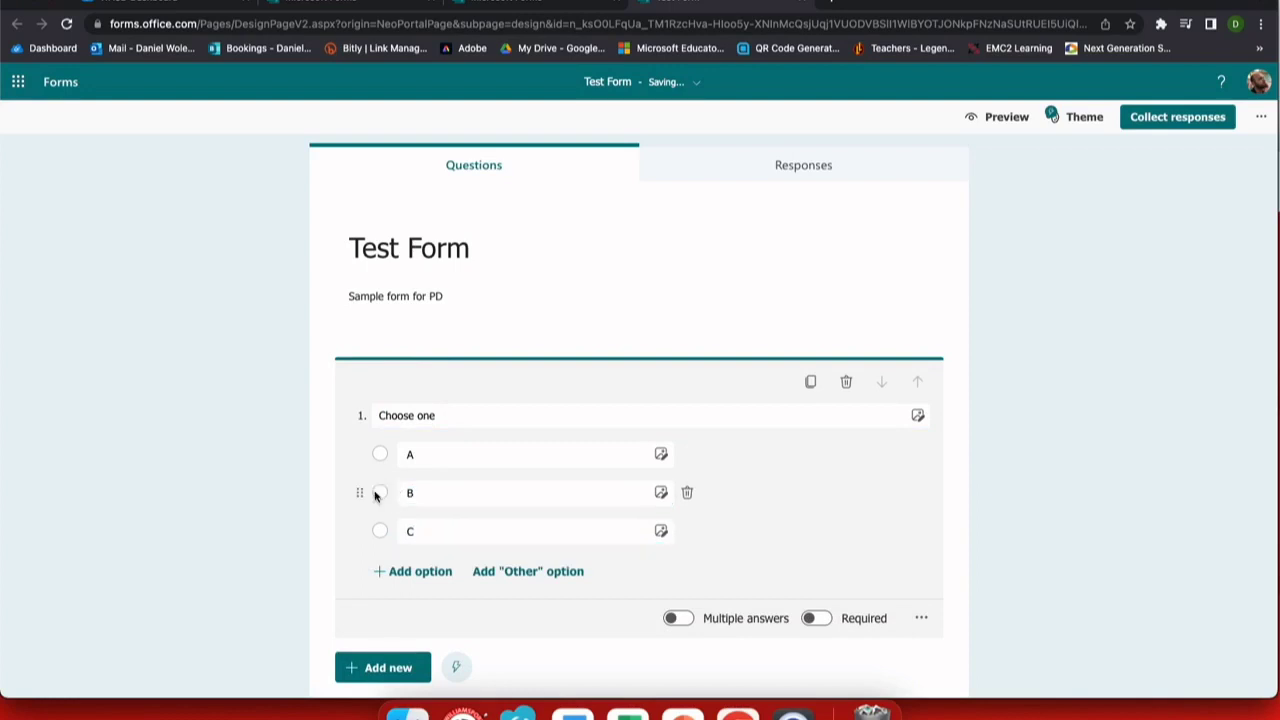
left_click(510, 546)
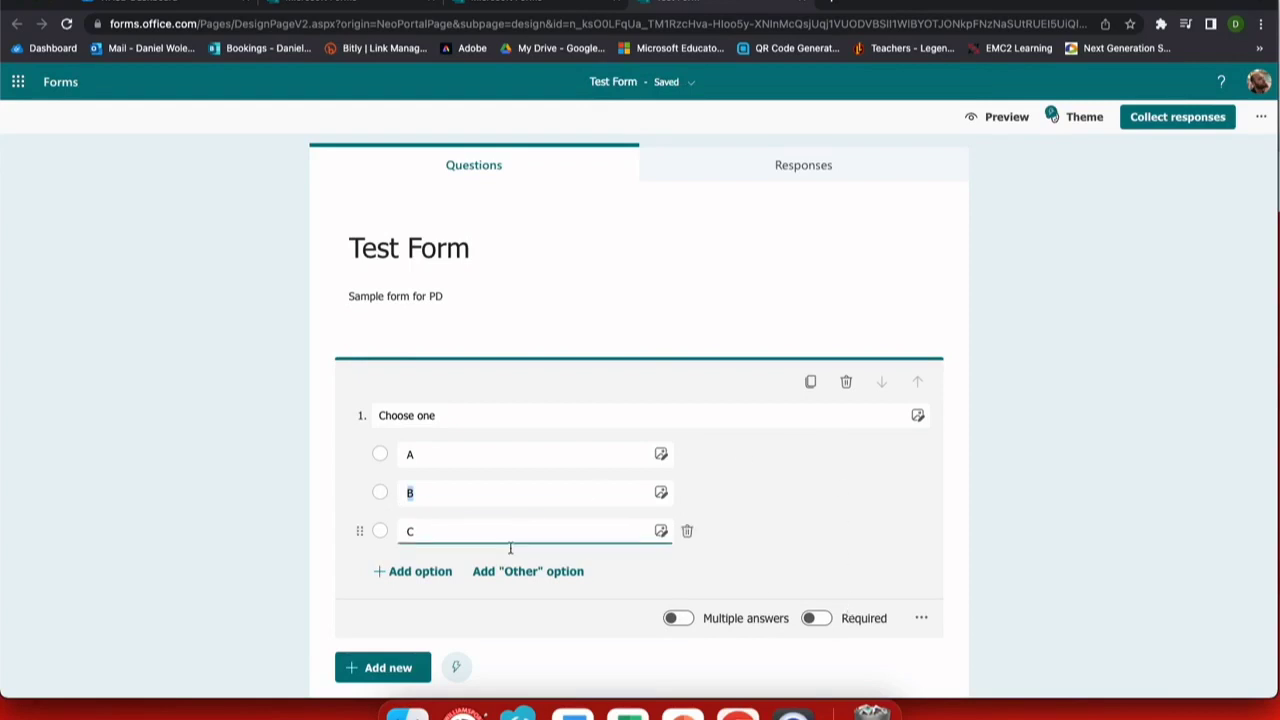
Add a second choice question "Choose another" with the options A, B and C.
left_click(457, 668)
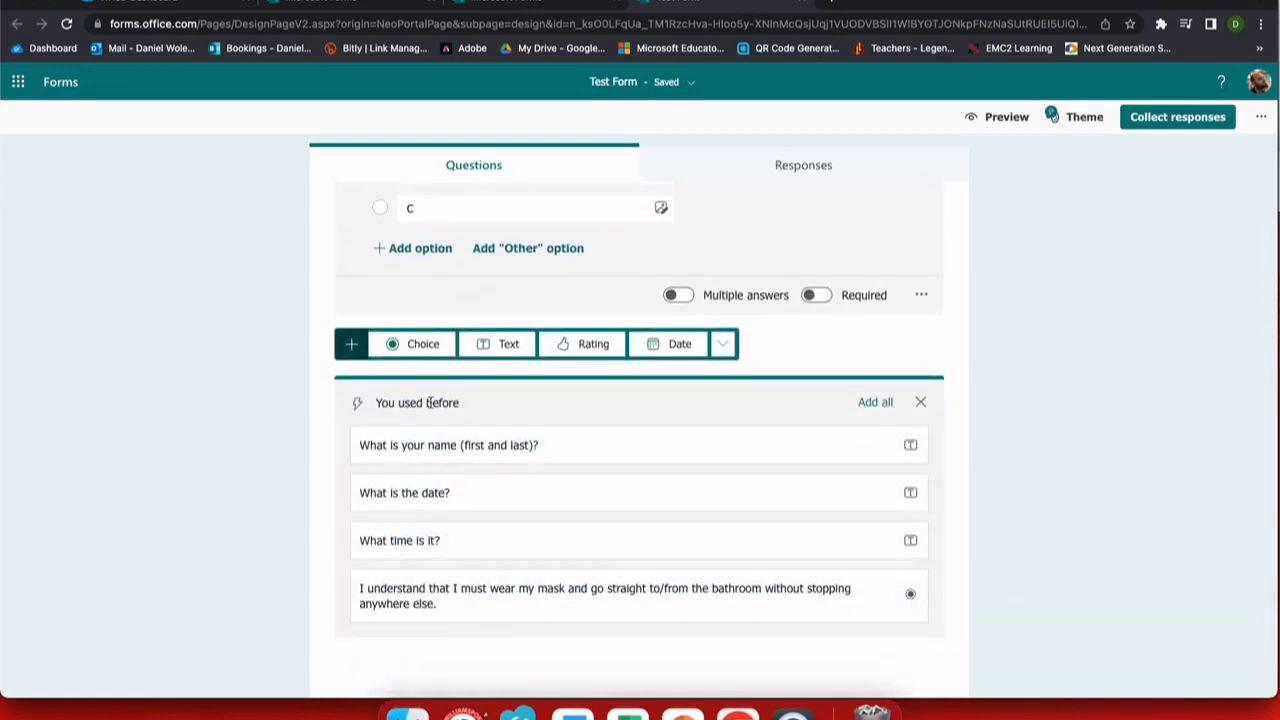
left_click(421, 344)
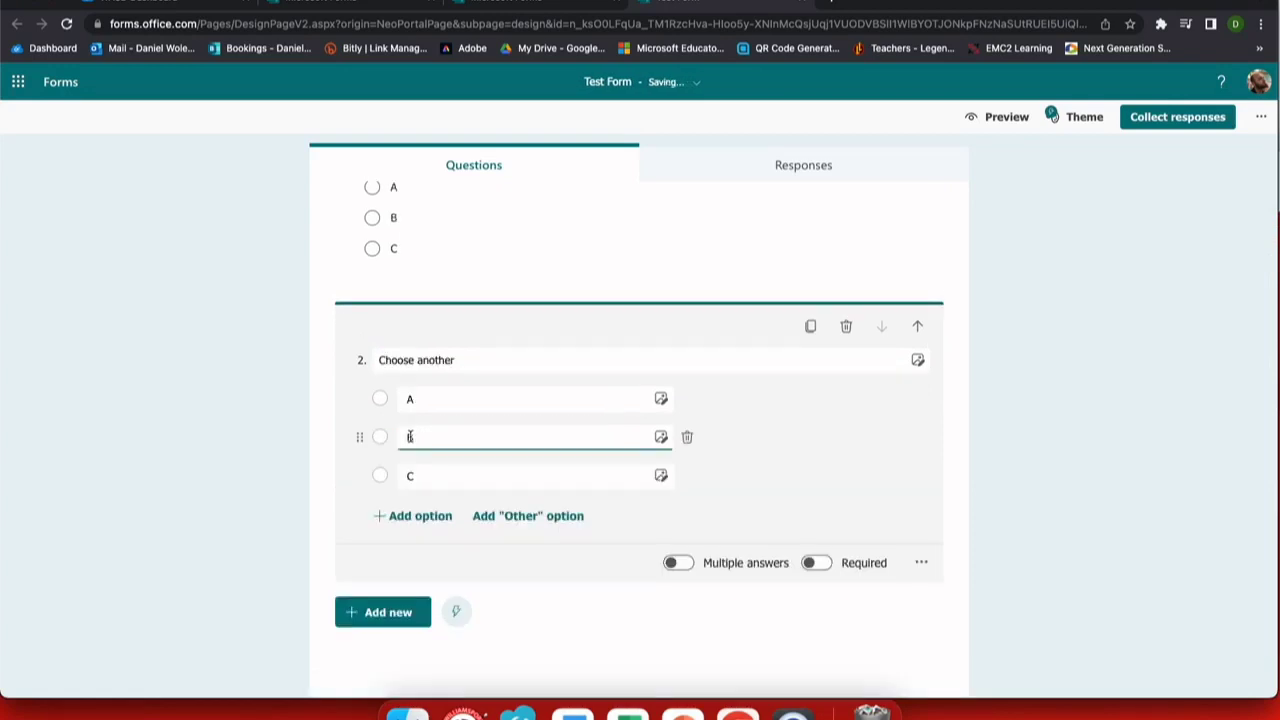
left_click(743, 494)
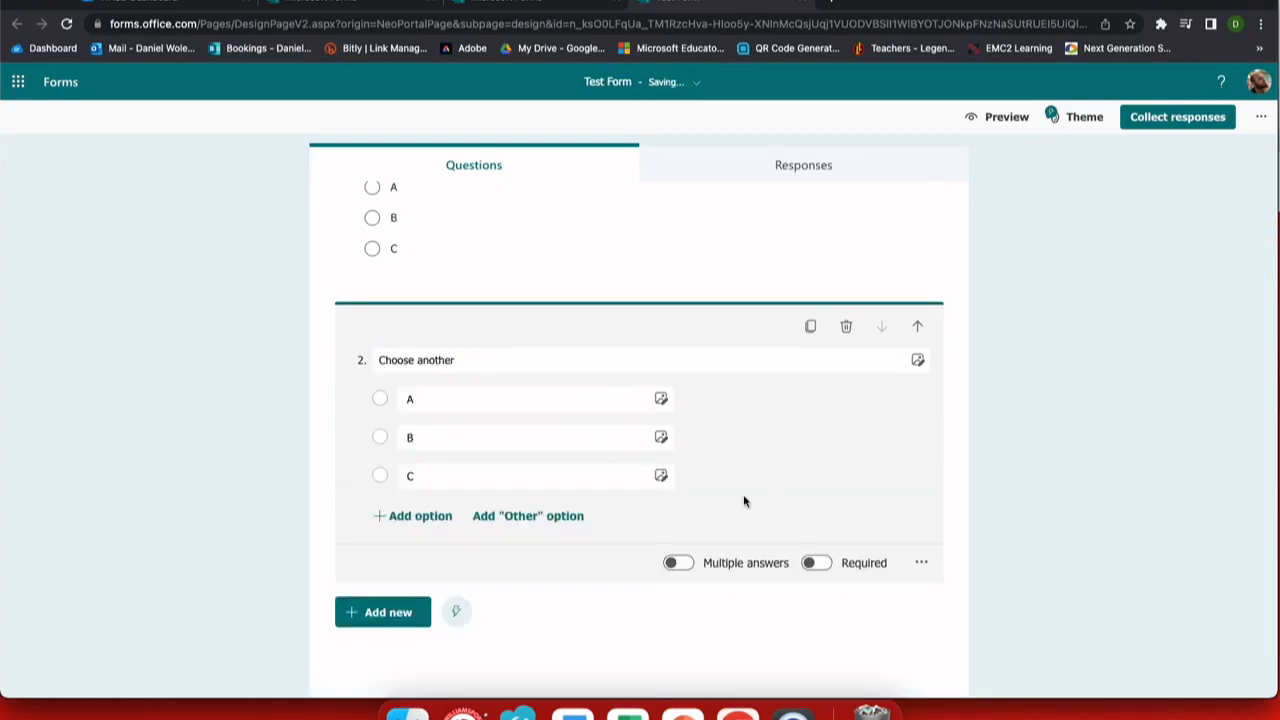
Preview the form and submit a test response, answering A to both questions.
left_click(1004, 117)
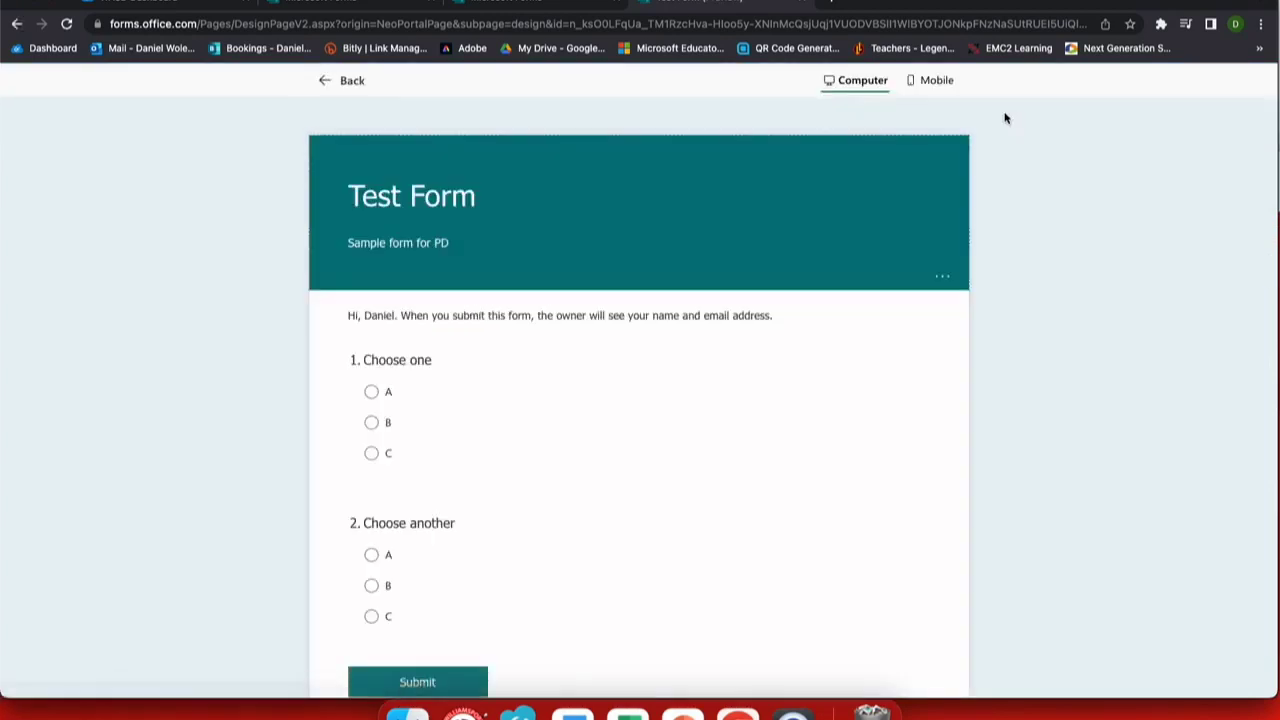
left_click(371, 393)
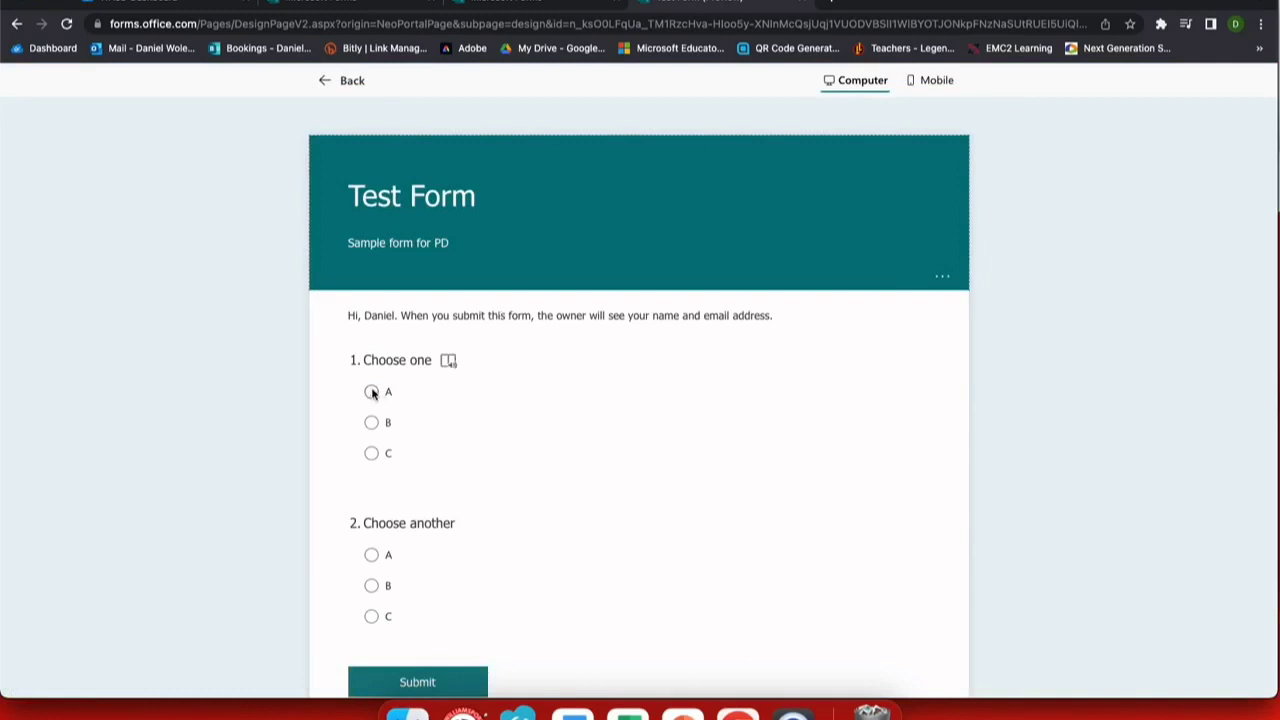
left_click(371, 555)
left_click(410, 672)
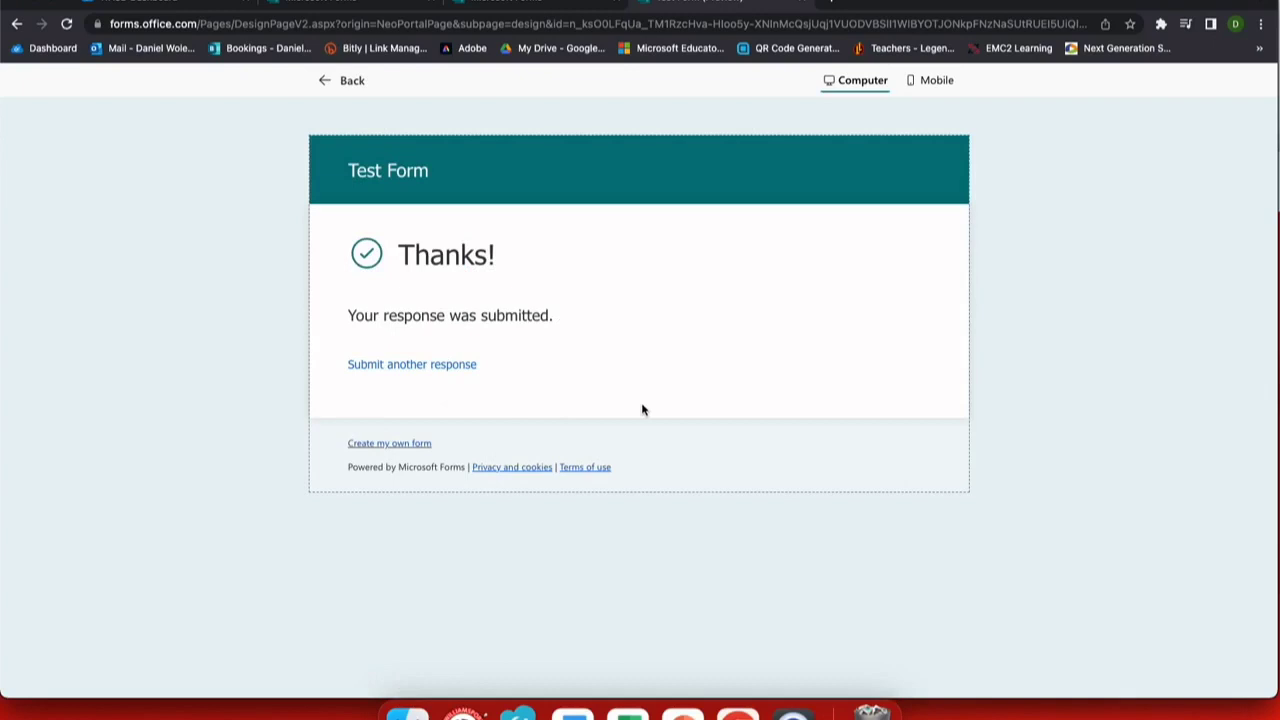
Return to the form editor and review the response summary and the chart for each question.
left_click(344, 80)
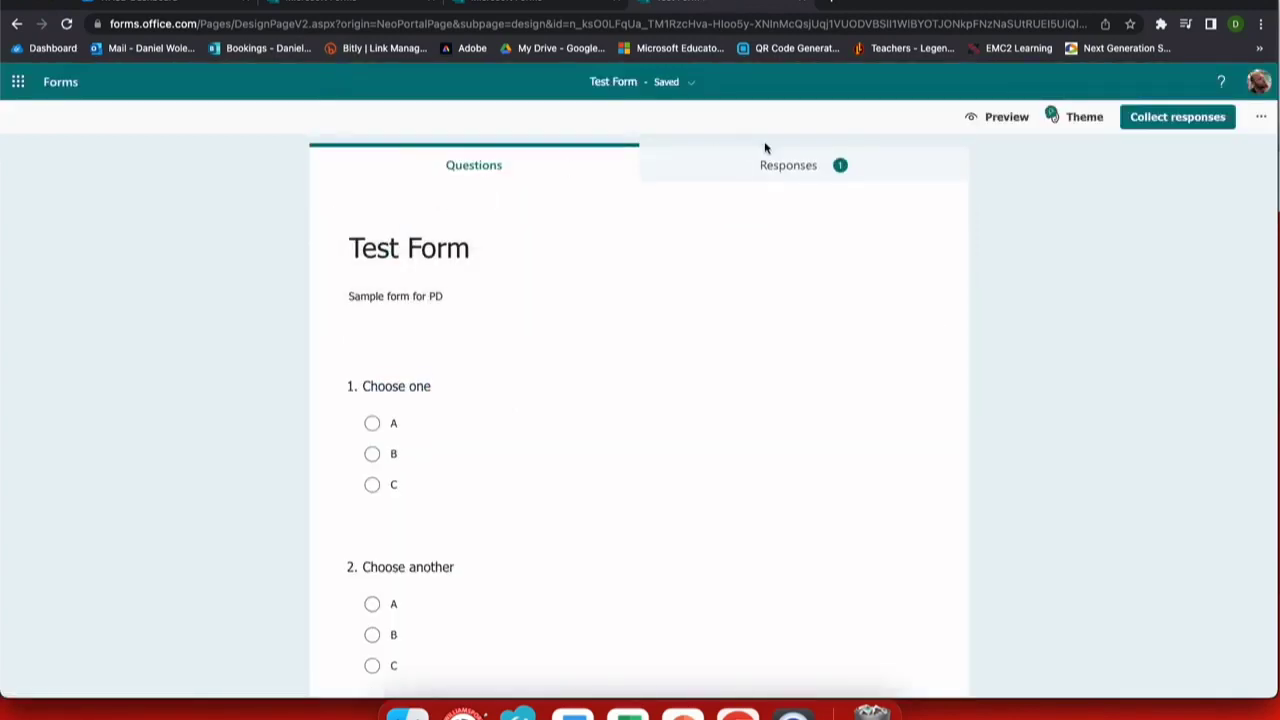
left_click(781, 172)
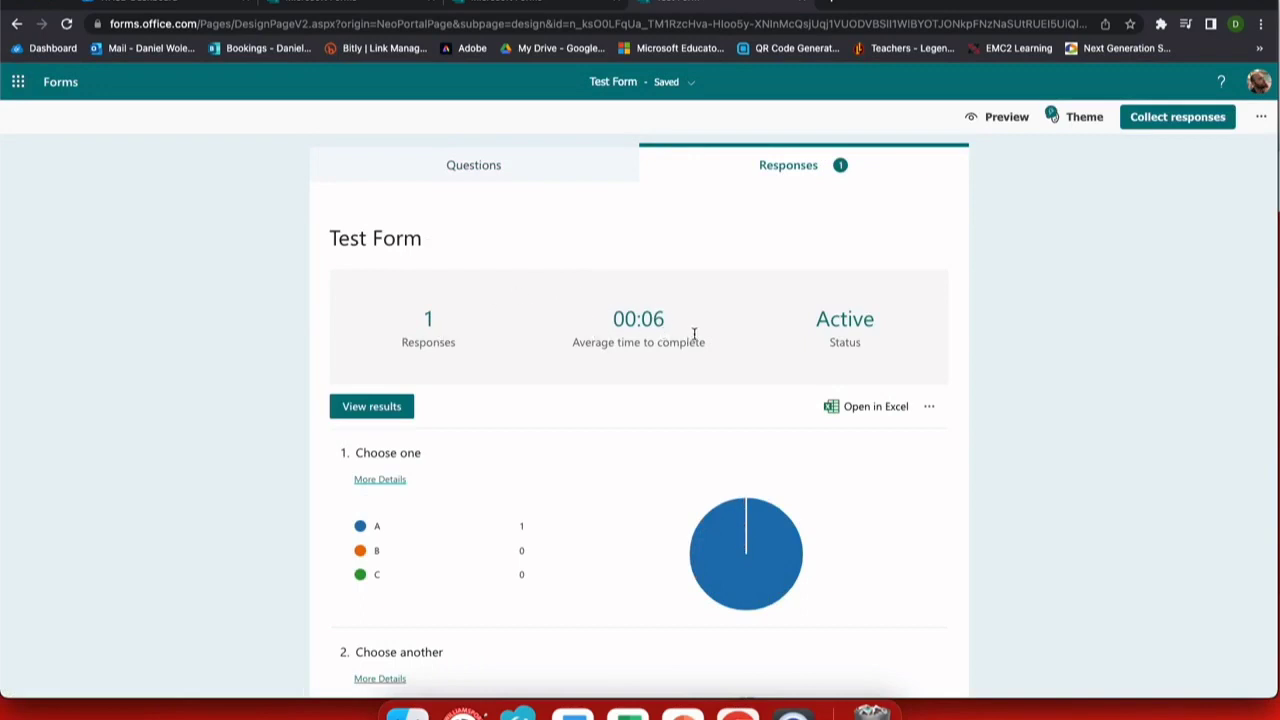
scroll(593, 416, "down", 3)
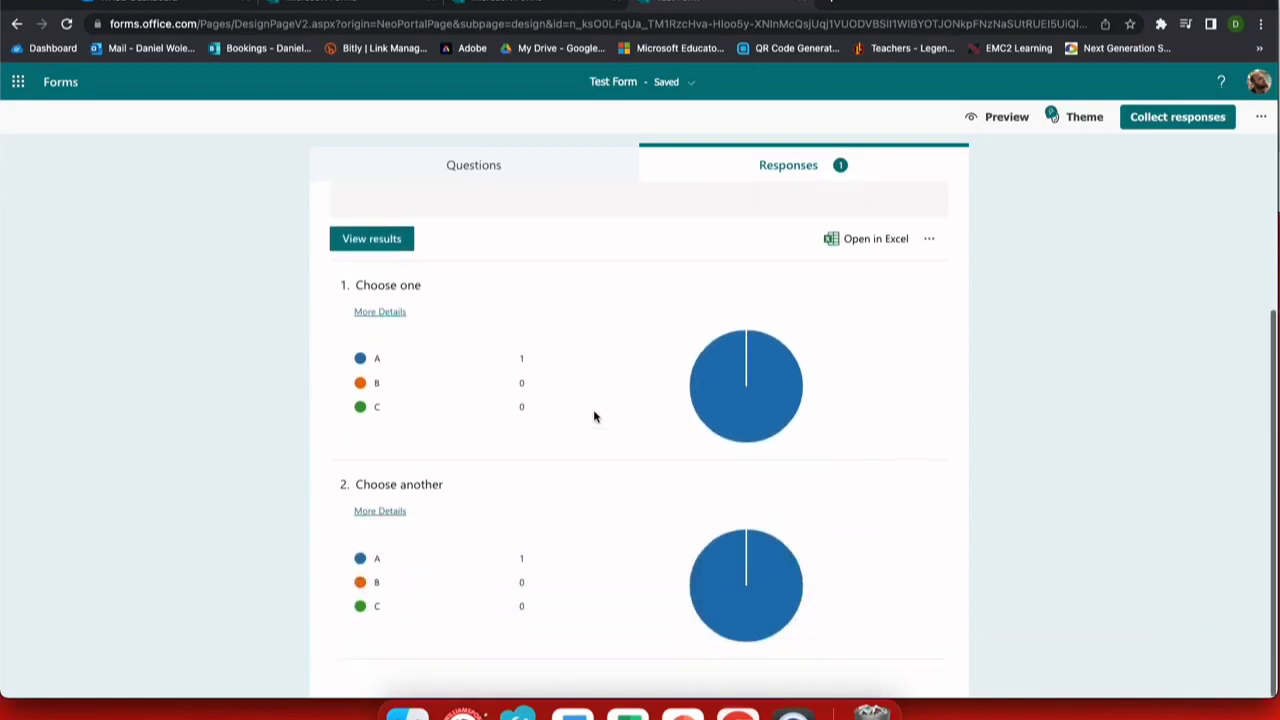
scroll(593, 416, "up", 3)
scroll(593, 416, "down", 1)
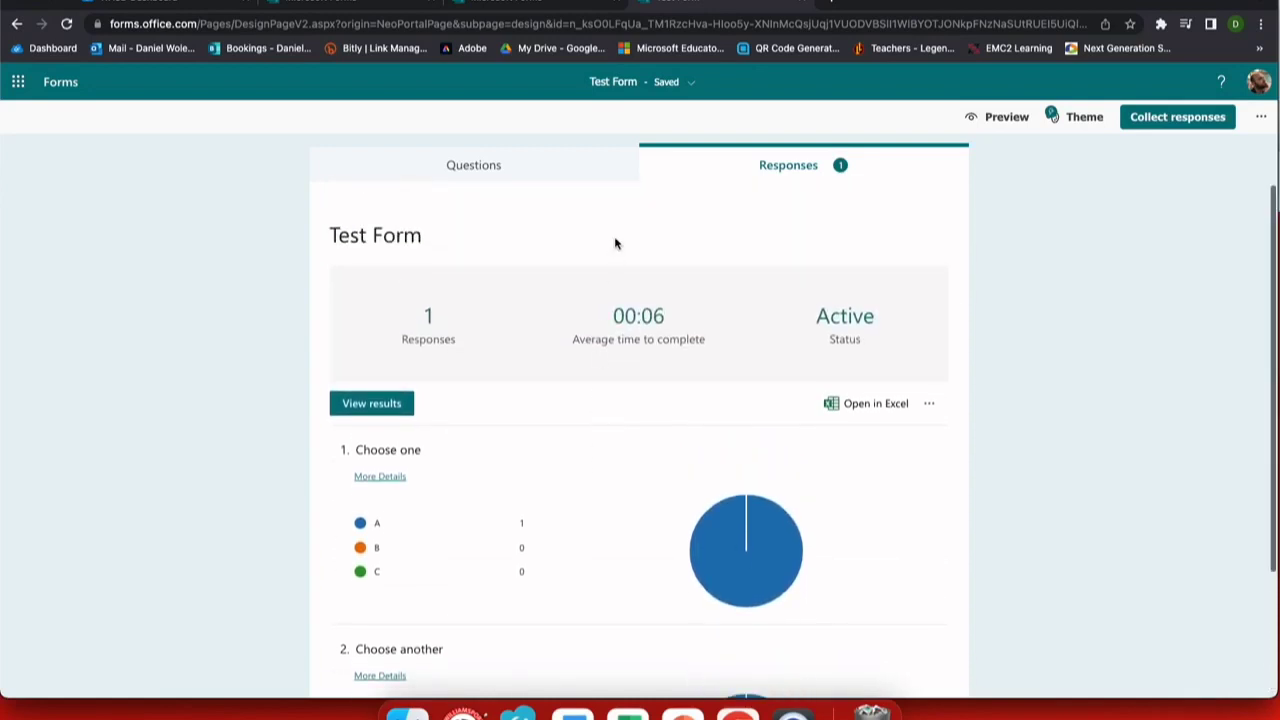